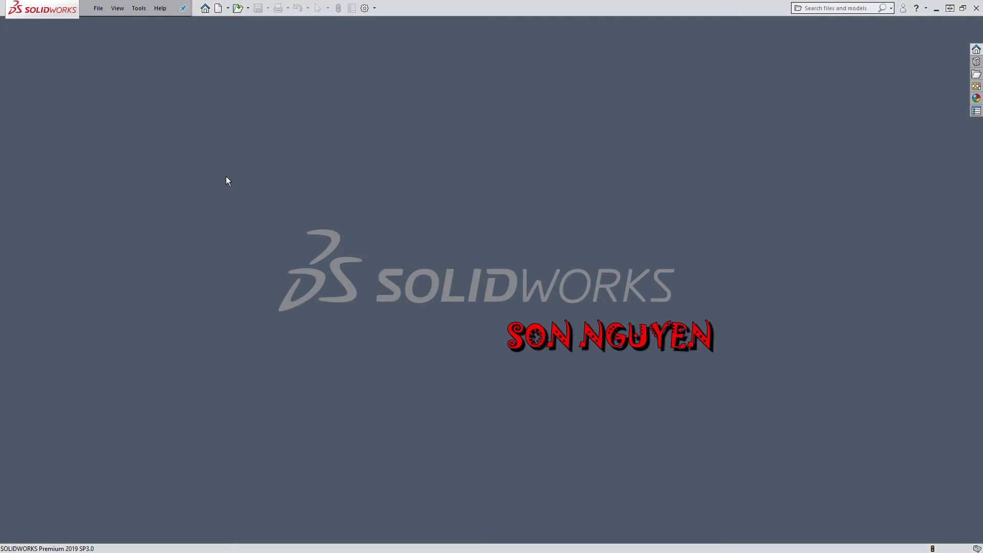
# Open the New SOLIDWORKS Document dialog with Ctrl+N
pyautogui.hotkey('ctrl', 'n')
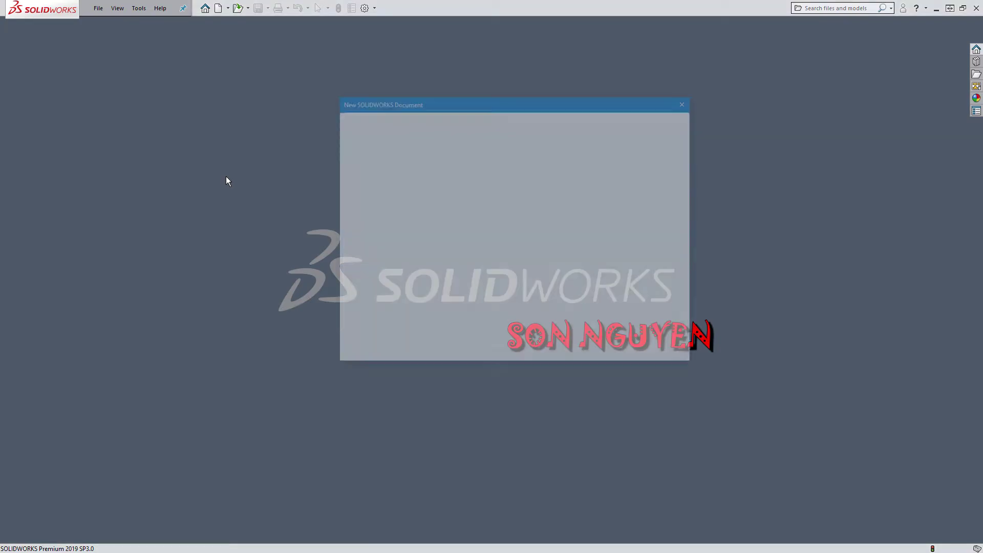
# Create a new part from the Part_MM training template, then select the Top Plane
pyautogui.click(449, 153)
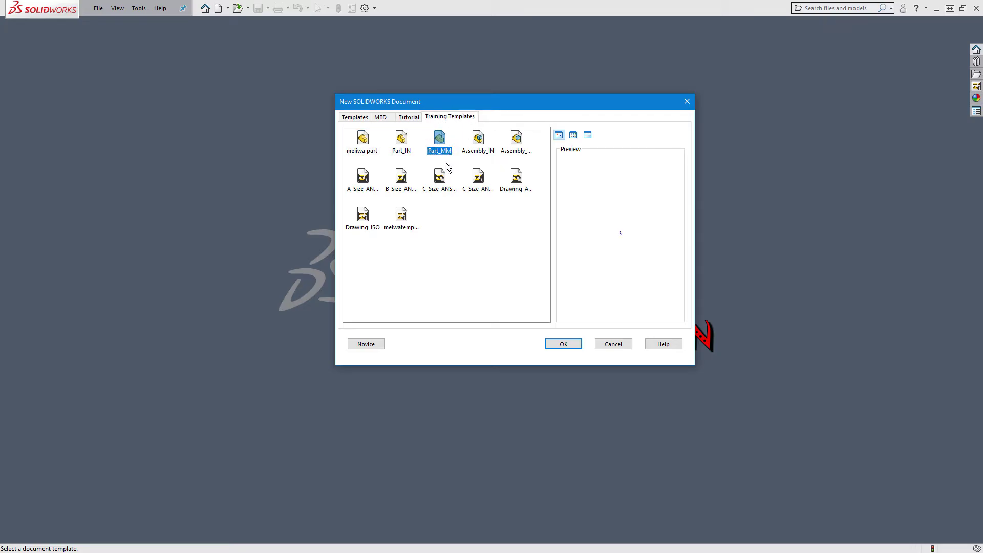
pyautogui.click(574, 343)
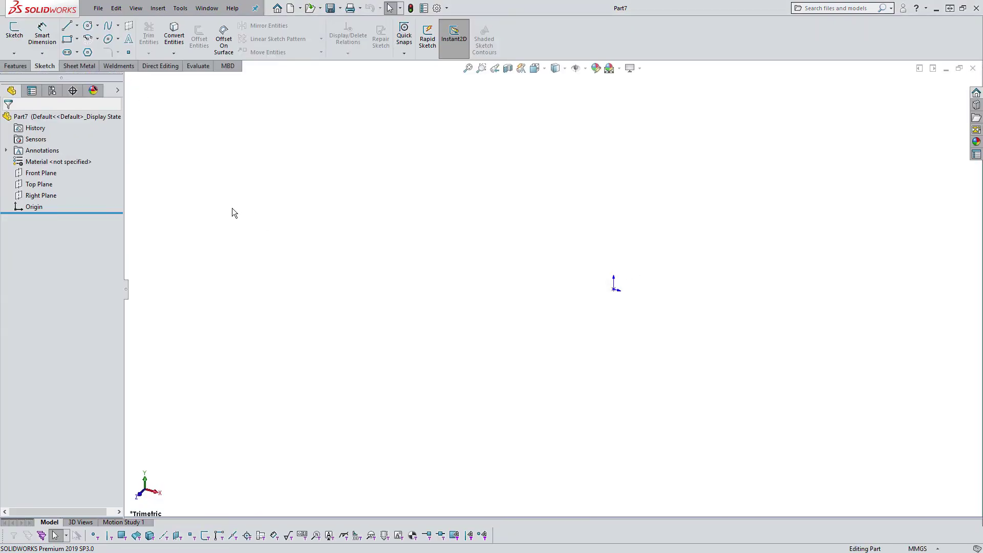
pyautogui.click(43, 187)
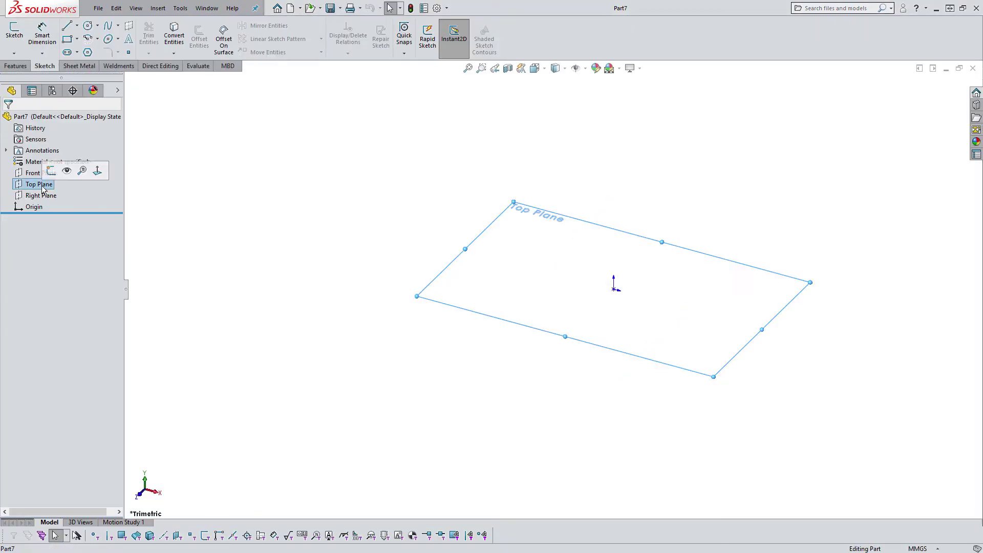
# Start a sketch on the Top Plane and choose the Line tool
pyautogui.click(52, 171)
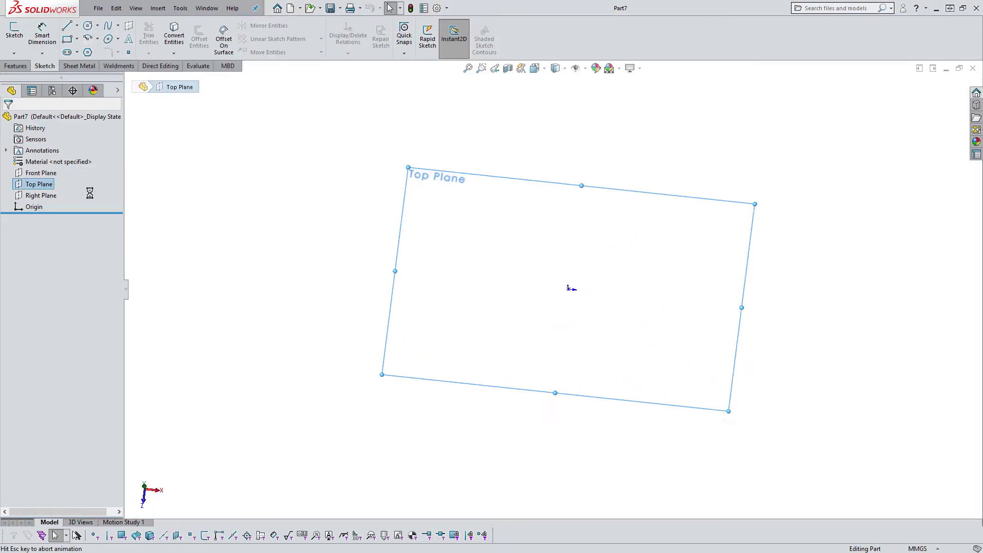
pyautogui.click(315, 246)
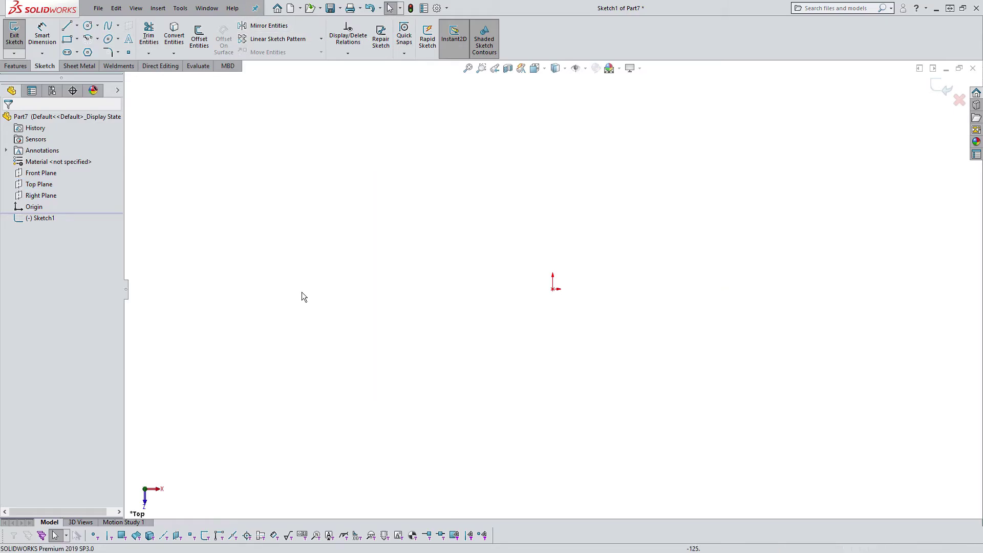
pyautogui.click(66, 28)
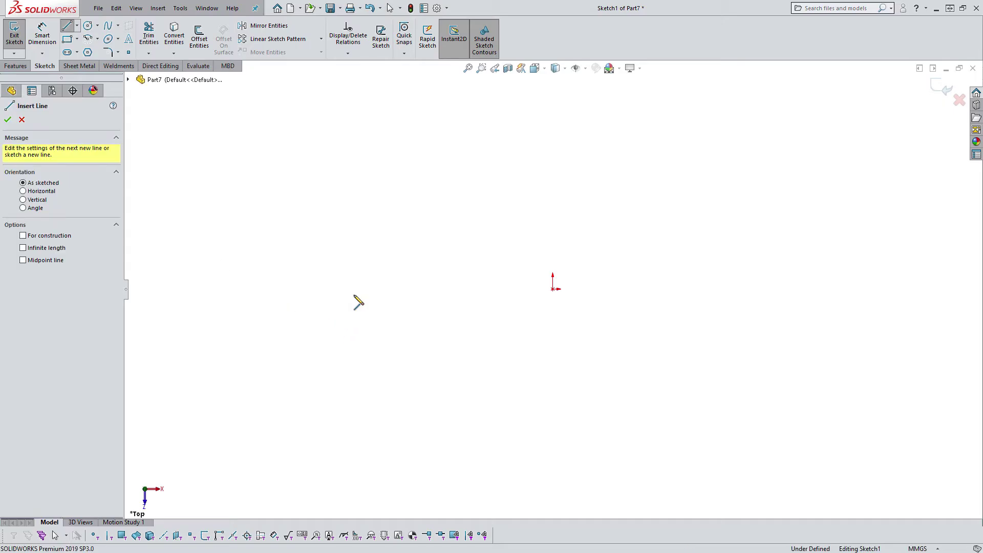
# Draw four separate, unconnected slanted lines, then exit the Line tool
pyautogui.moveTo(335, 275); pyautogui.dragTo(549, 147)
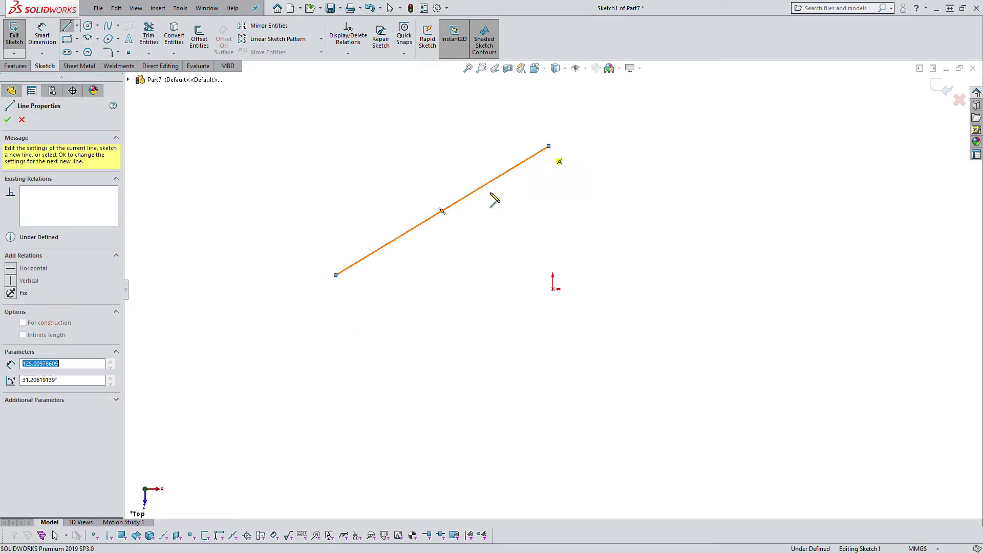
pyautogui.click(356, 306)
pyautogui.click(658, 174)
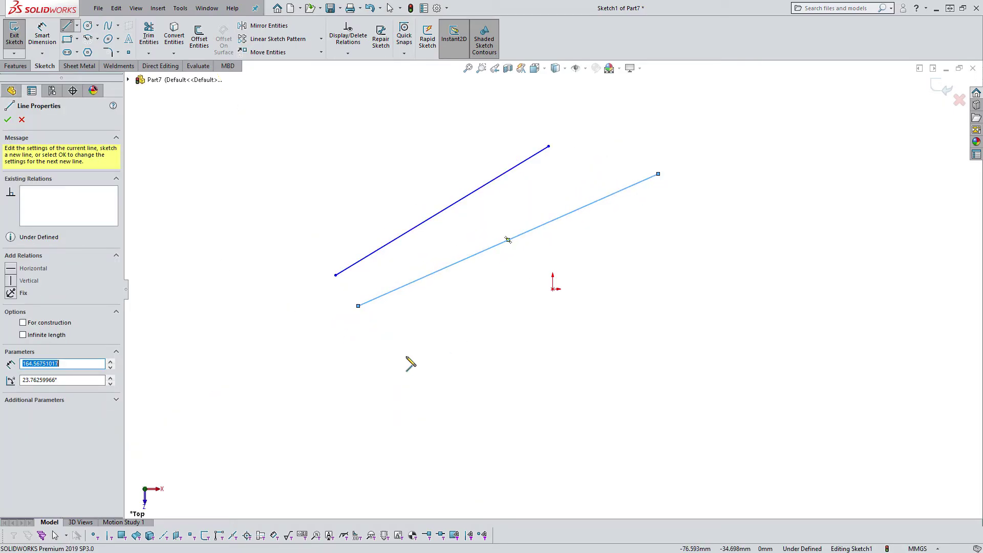
pyautogui.click(399, 359)
pyautogui.click(742, 240)
pyautogui.click(436, 414)
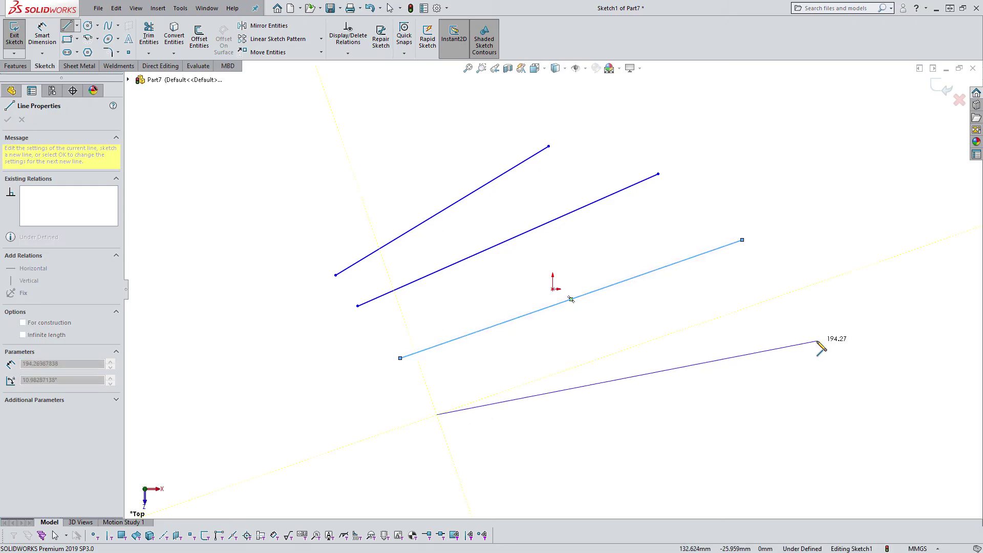
pyautogui.click(817, 340)
pyautogui.press('Escape')
pyautogui.press('Escape')
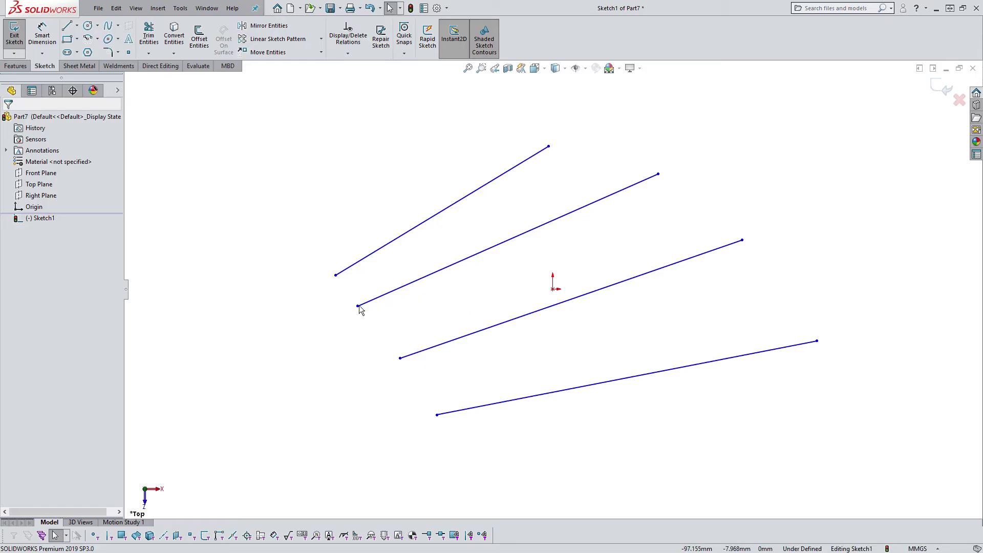
# Drag the endpoints of the top two lines, giving the top line a shallower angle
pyautogui.moveTo(358, 306)
pyautogui.mouseDown()
pyautogui.moveTo(449, 290)
pyautogui.moveTo(448, 270)
pyautogui.mouseUp()
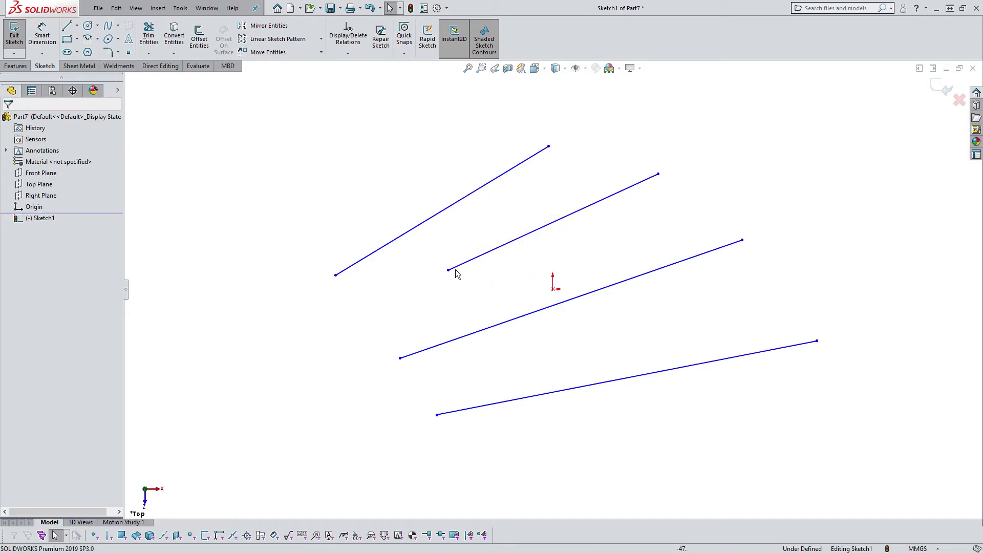
pyautogui.moveTo(449, 270)
pyautogui.mouseDown()
pyautogui.moveTo(431, 255)
pyautogui.moveTo(443, 262)
pyautogui.mouseUp()
pyautogui.moveTo(656, 176); pyautogui.dragTo(665, 162)
pyautogui.moveTo(549, 147)
pyautogui.mouseDown()
pyautogui.moveTo(506, 110)
pyautogui.moveTo(541, 141)
pyautogui.mouseUp()
pyautogui.click(443, 241)
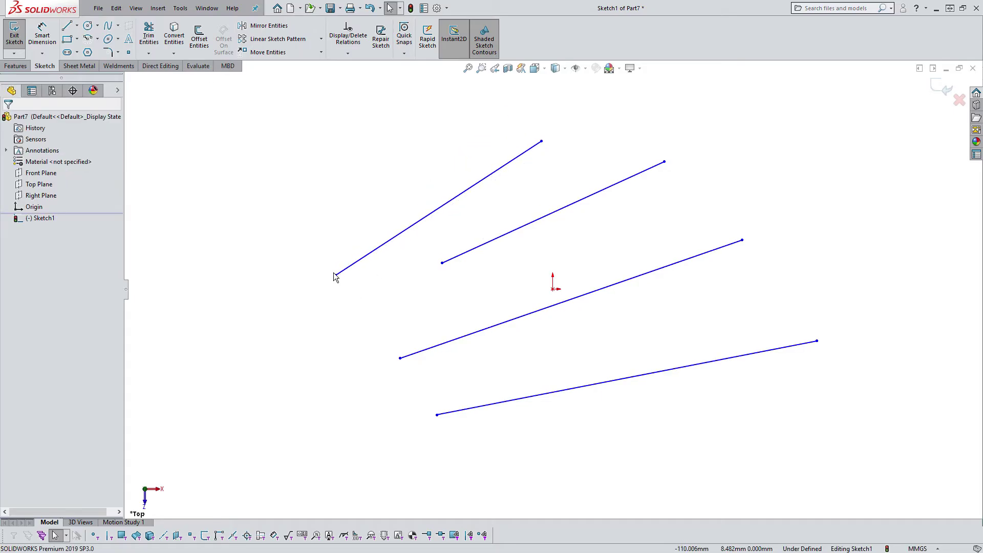
pyautogui.moveTo(334, 275); pyautogui.dragTo(333, 190)
pyautogui.click(476, 208)
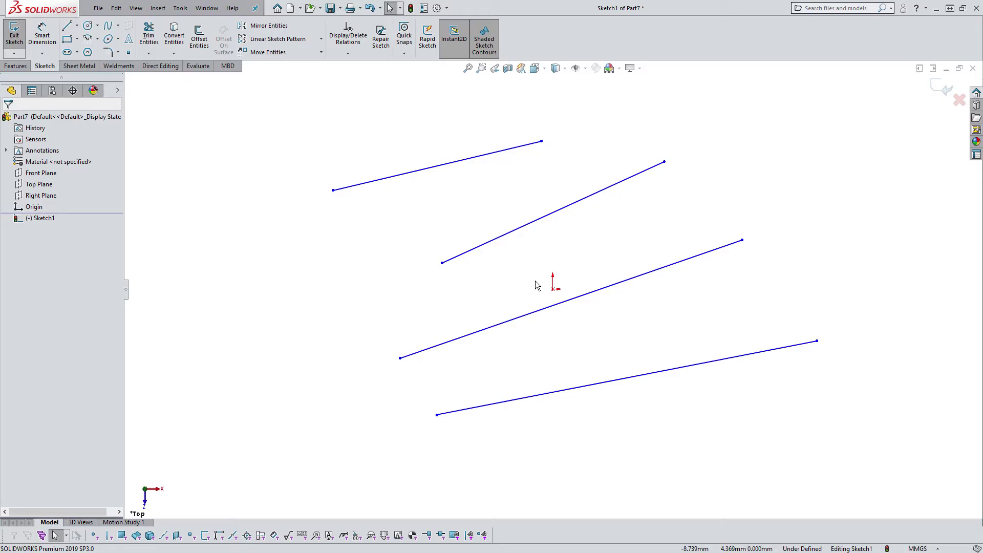
pyautogui.click(506, 235)
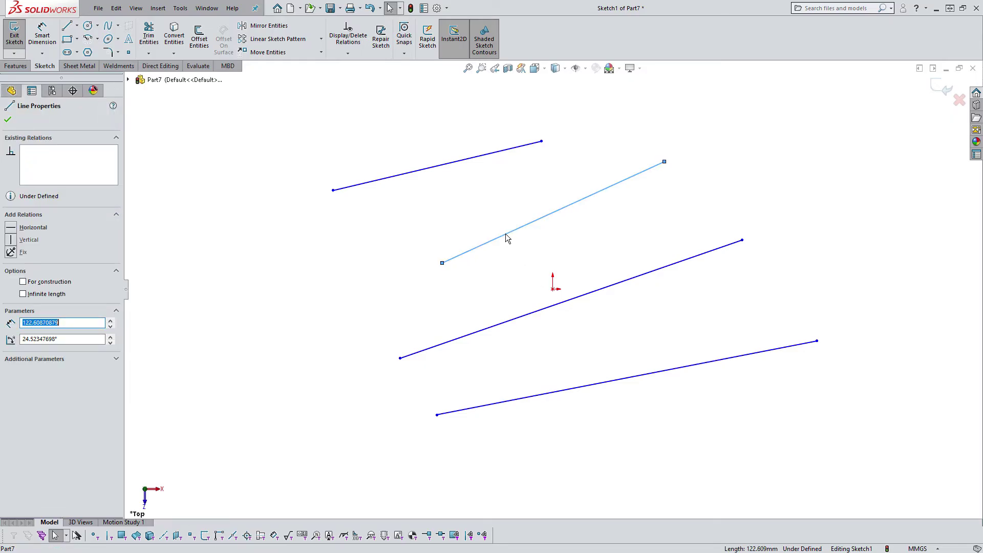
# Select Line1 and Line2 together to show their shared relation options
pyautogui.keyDown('ctrl'); pyautogui.click(481, 157); pyautogui.keyUp('ctrl')
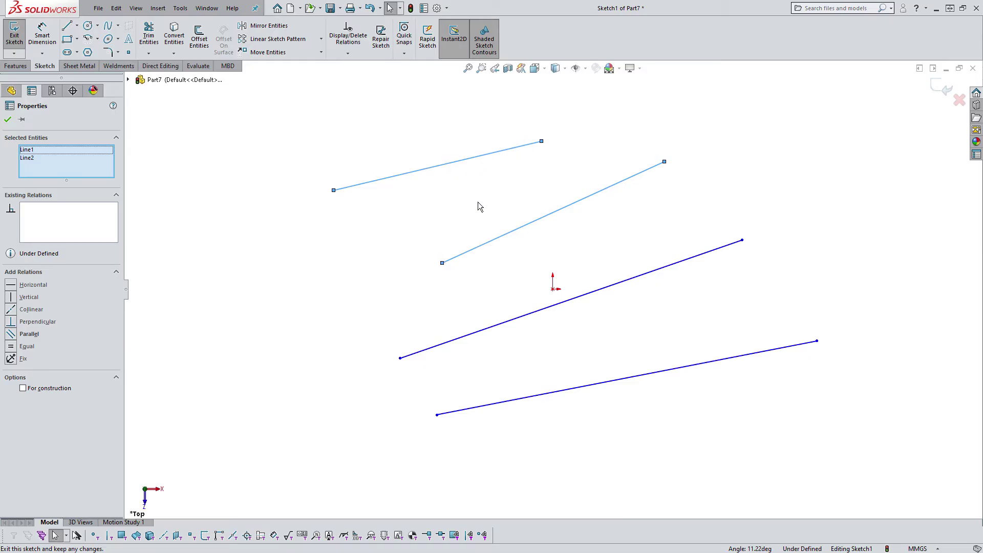
pyautogui.click(488, 150)
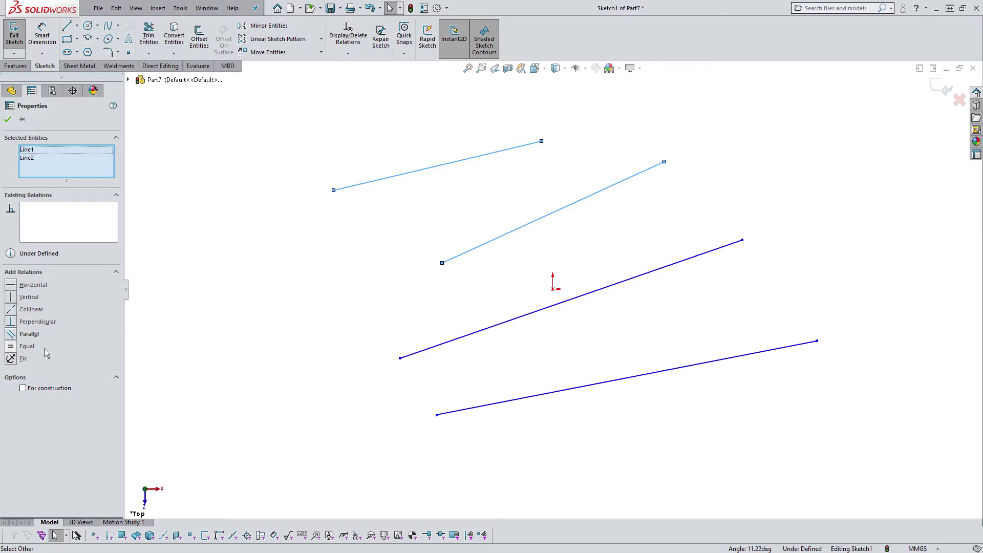
pyautogui.click(23, 149)
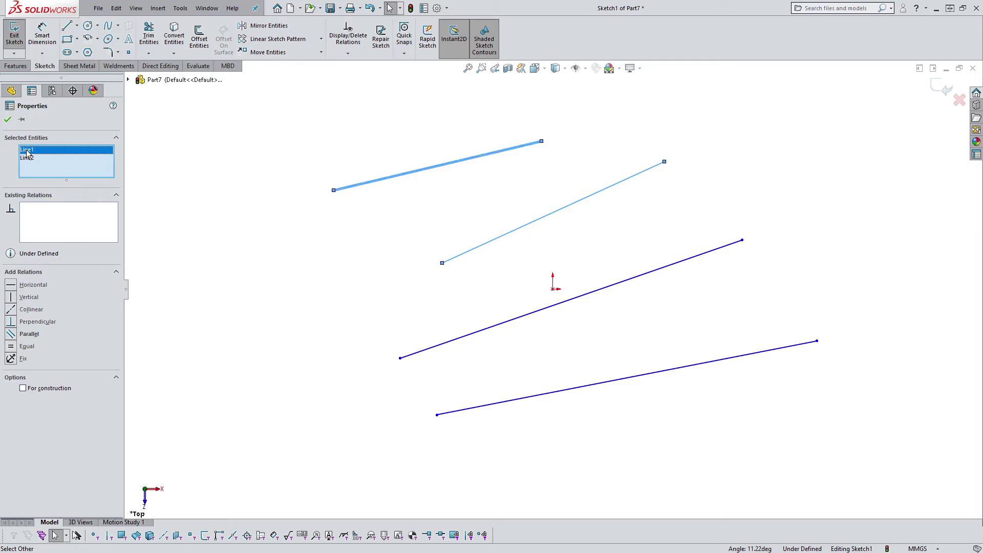
# Make Line1 and Line2 Horizontal, then add a conflicting Vertical relation to both
pyautogui.click(28, 159)
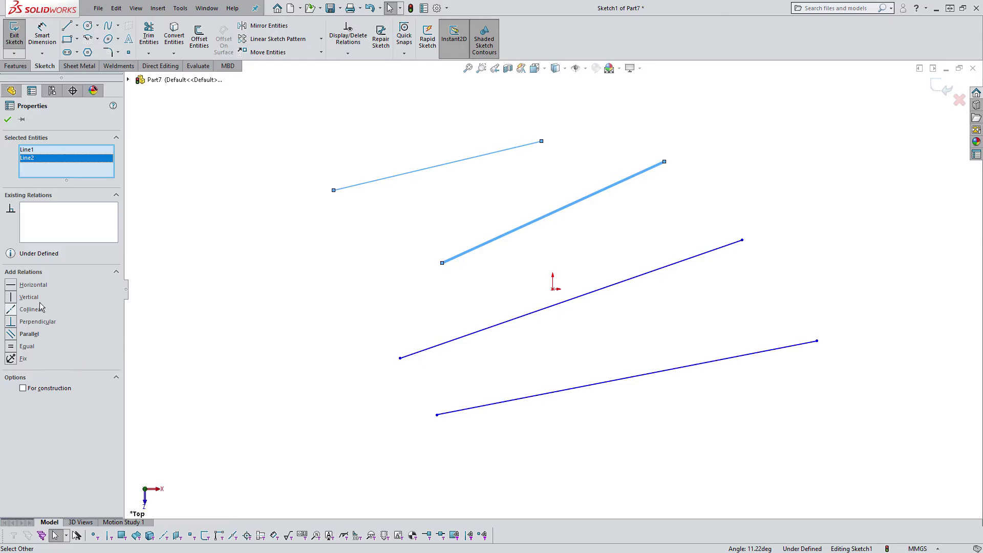
pyautogui.click(15, 289)
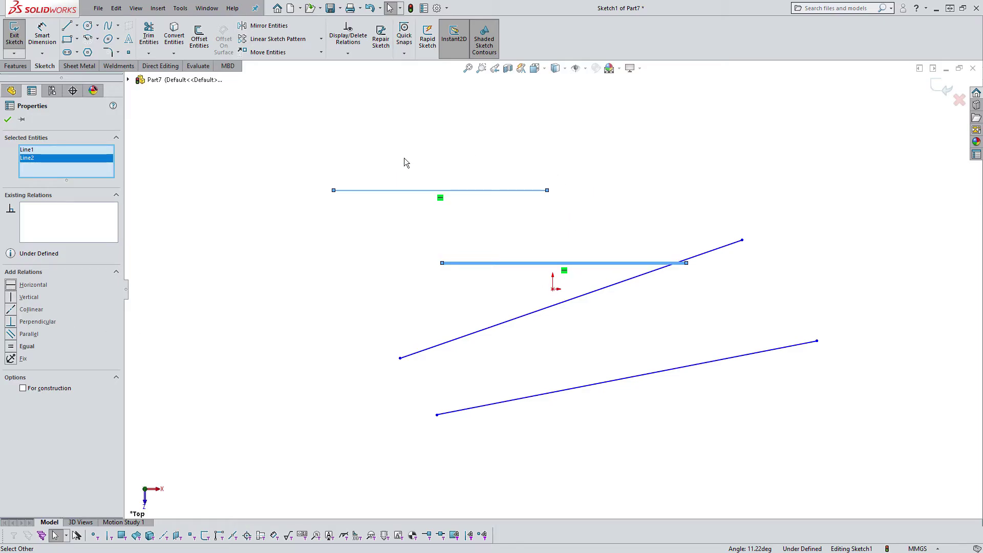
pyautogui.click(10, 300)
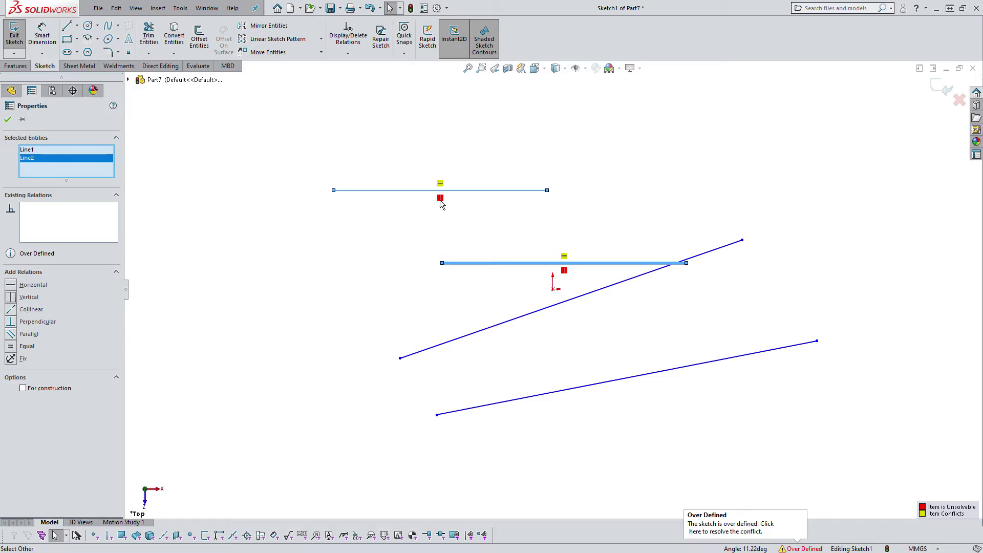
pyautogui.click(339, 256)
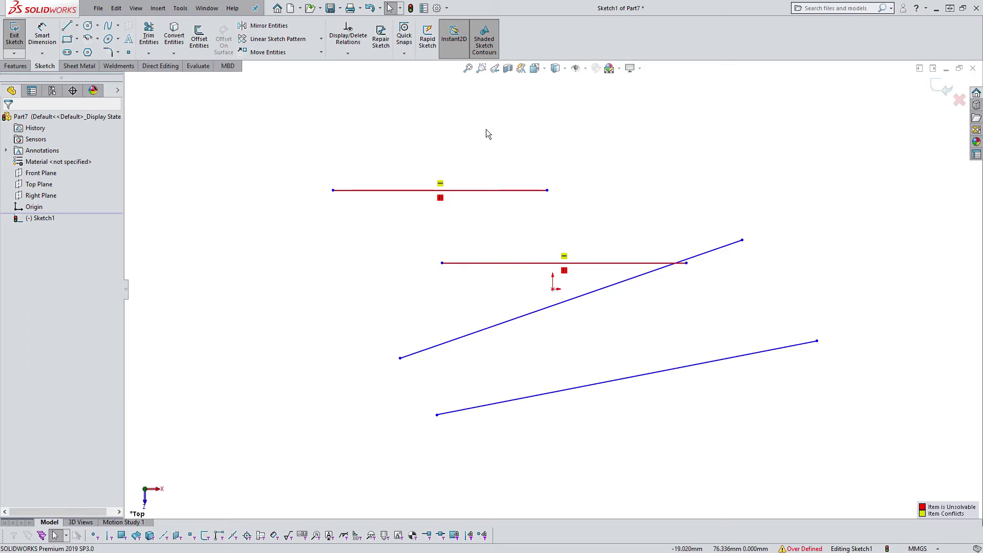
# Delete the red conflicting relations on the top and middle lines
pyautogui.click(441, 199)
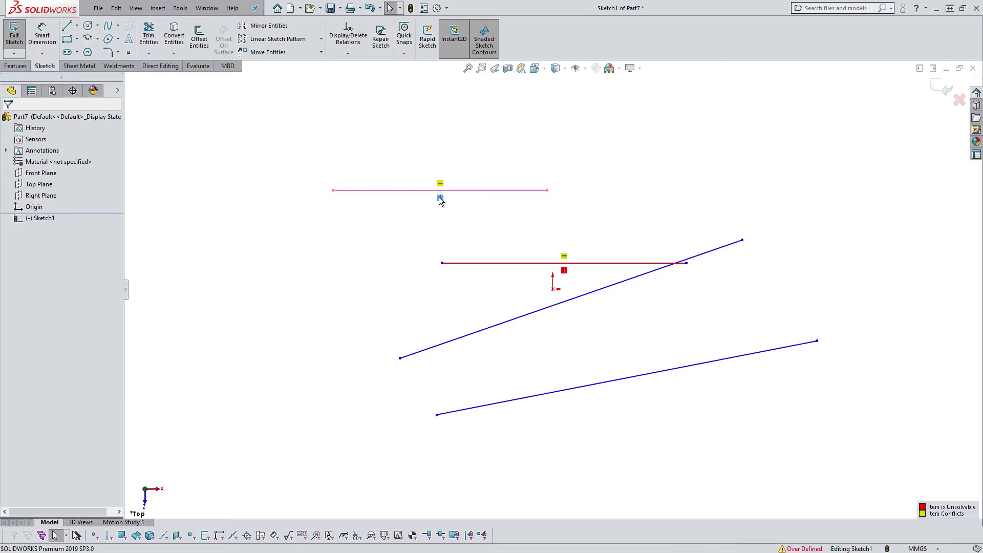
pyautogui.click(440, 183)
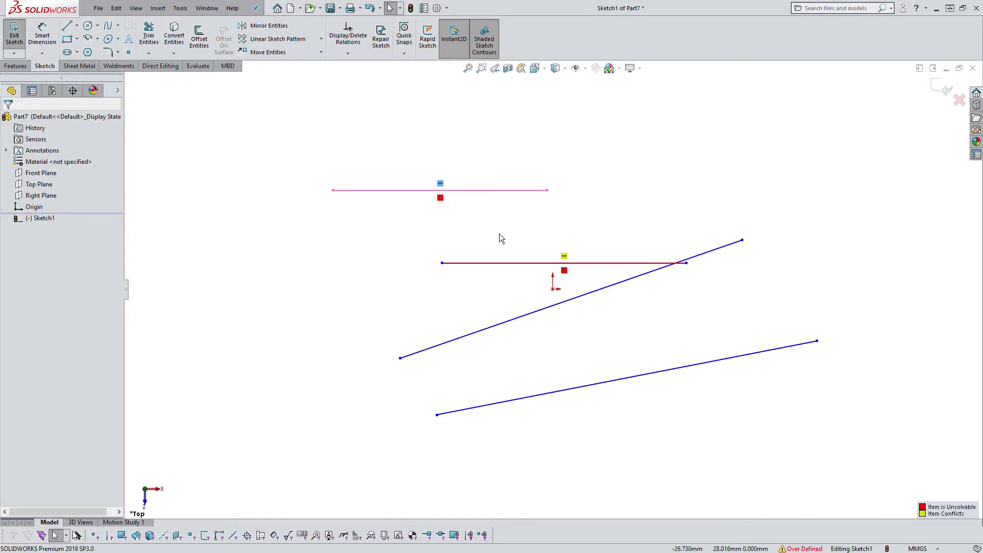
pyautogui.click(441, 199)
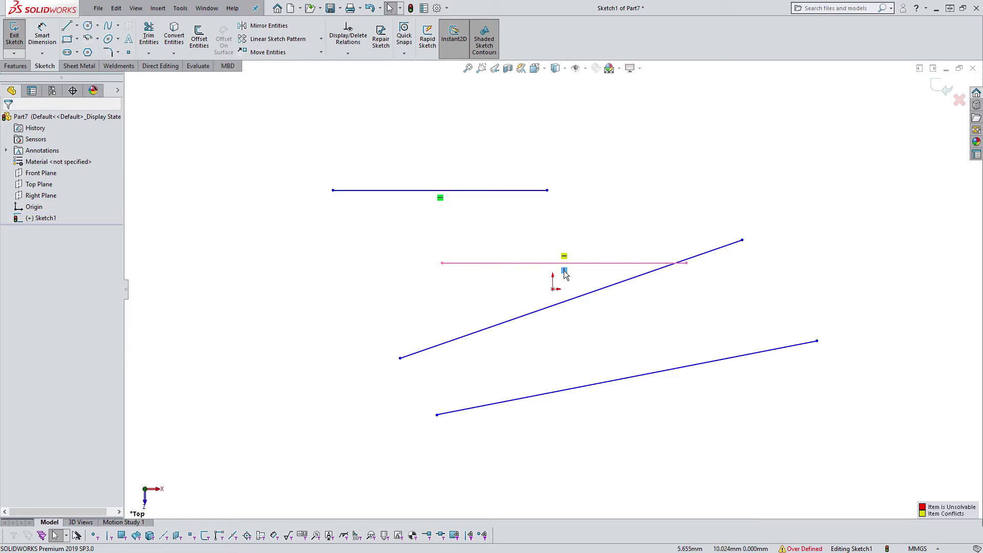
pyautogui.click(564, 271)
pyautogui.press('Delete')
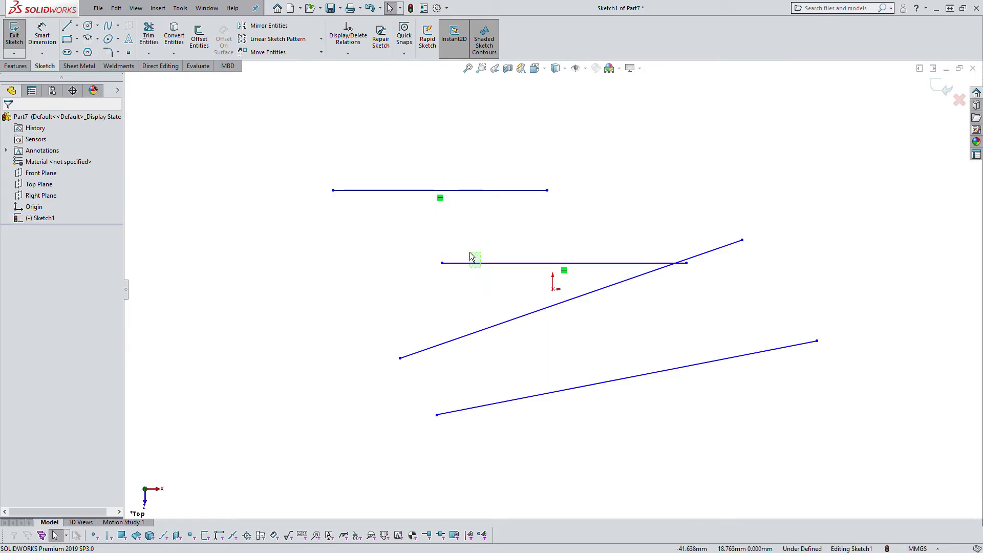
pyautogui.click(474, 263)
# Drag the middle line's endpoints to shorten and shift it left
pyautogui.click(437, 292)
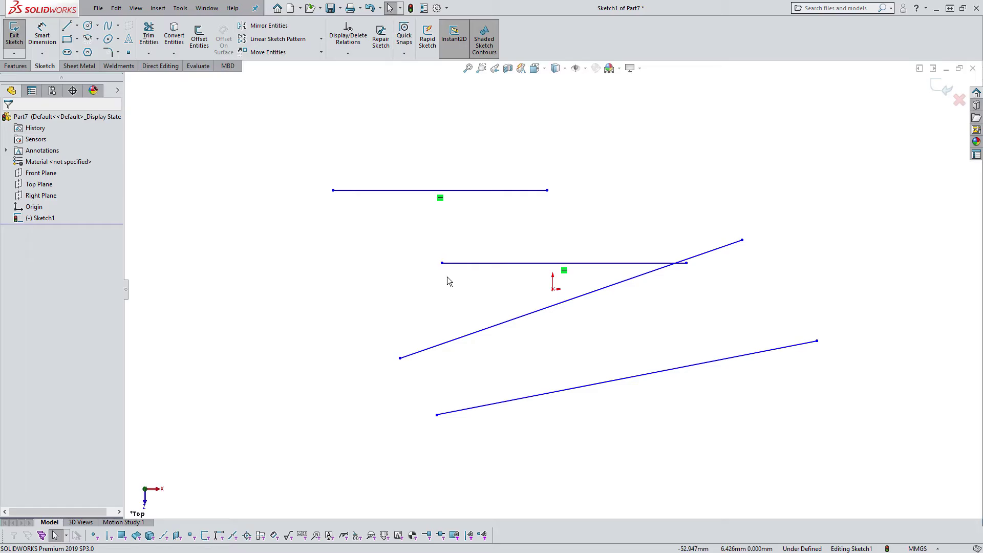
pyautogui.moveTo(442, 263); pyautogui.dragTo(449, 225)
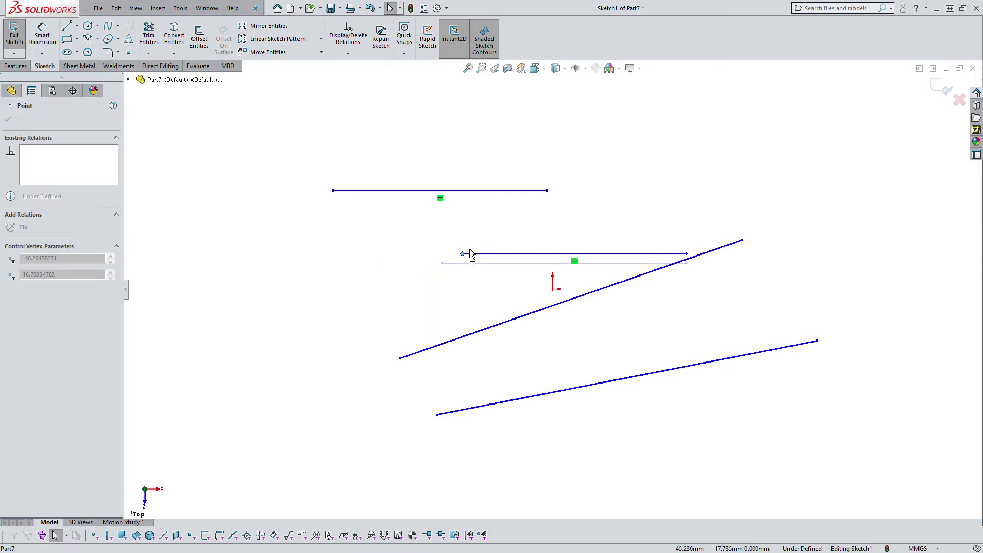
pyautogui.click(614, 260)
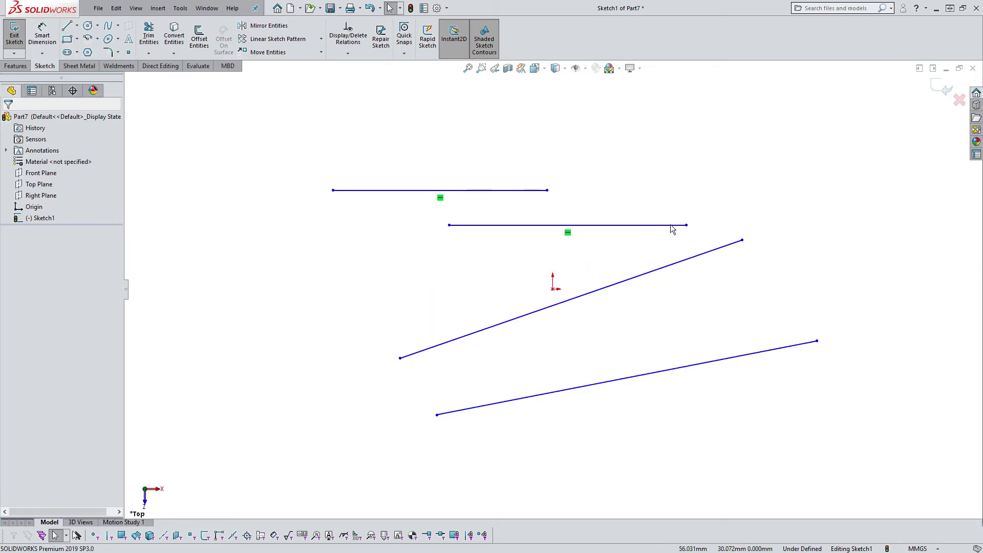
pyautogui.moveTo(686, 225)
pyautogui.mouseDown()
pyautogui.moveTo(634, 272)
pyautogui.moveTo(616, 254)
pyautogui.mouseUp()
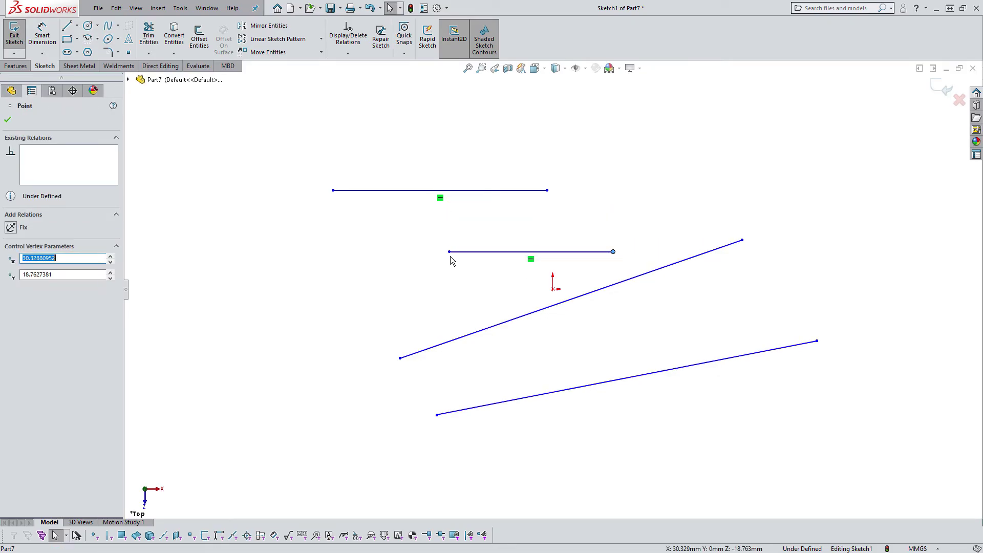
pyautogui.moveTo(449, 251); pyautogui.dragTo(400, 248)
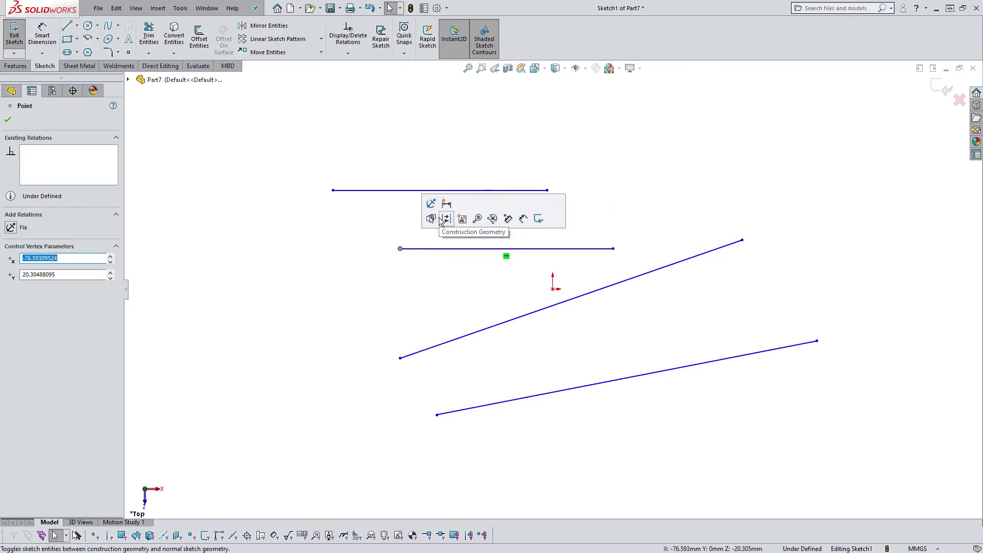
pyautogui.click(421, 278)
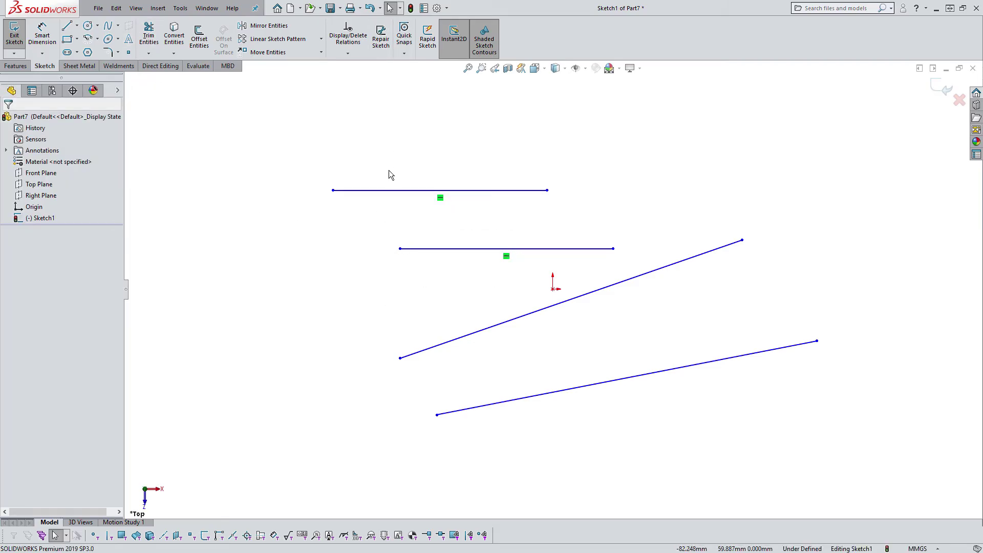
# Delete the middle line's Horizontal relation and raise its right end to slant it
pyautogui.click(506, 257)
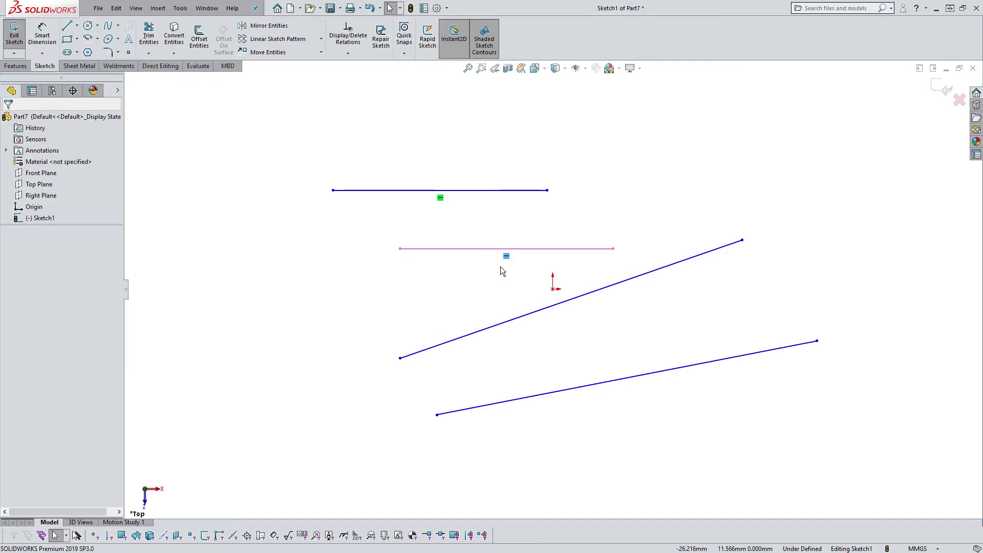
pyautogui.press('Delete')
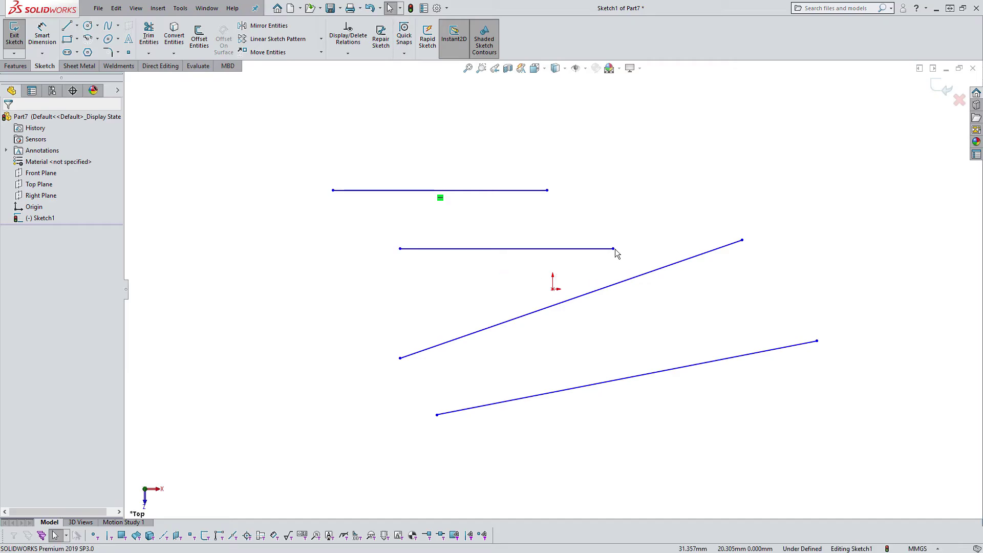
pyautogui.moveTo(614, 249); pyautogui.dragTo(589, 155)
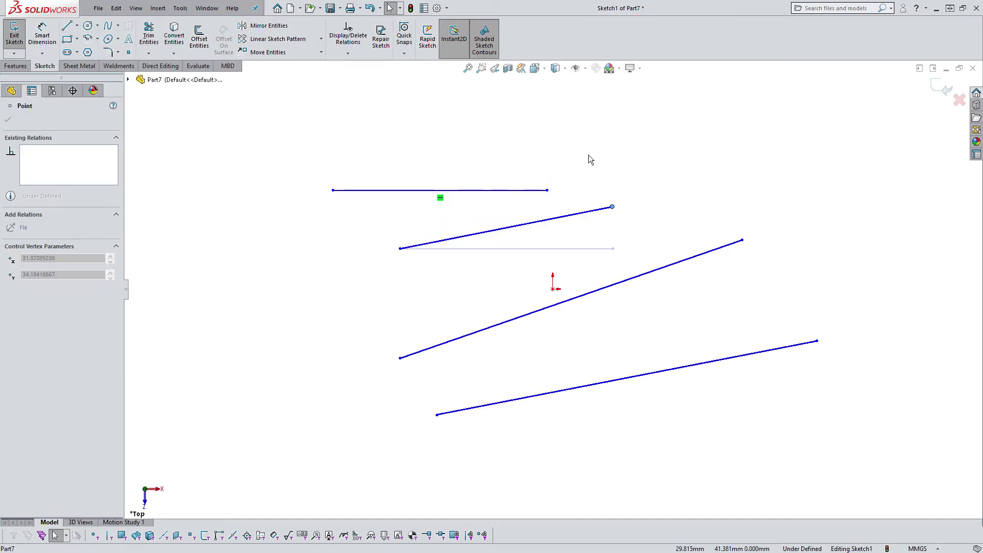
pyautogui.click(595, 255)
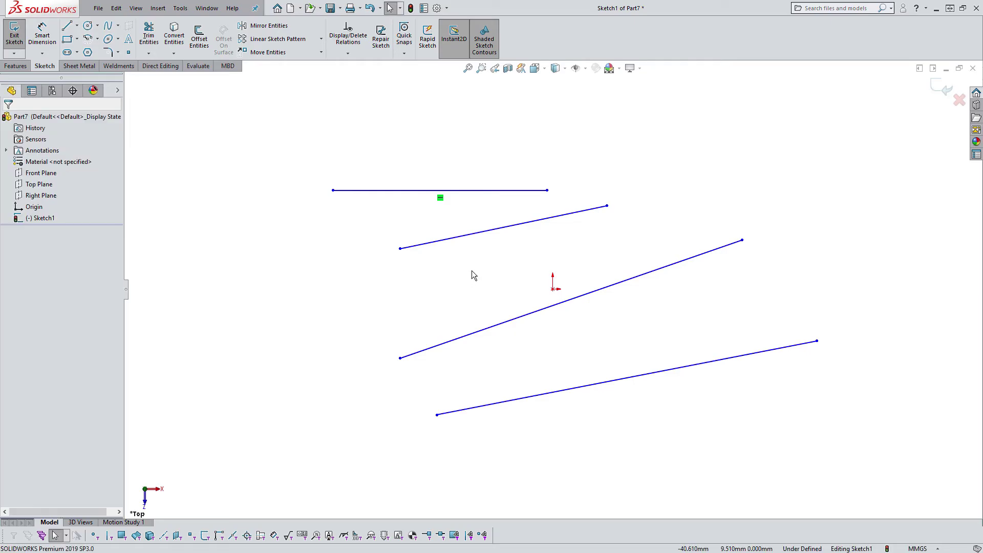
pyautogui.click(494, 233)
# Add a Parallel relation between Line2 and Line1, then drag both lines to test it
pyautogui.keyDown('ctrl'); pyautogui.click(487, 192); pyautogui.keyUp('ctrl')
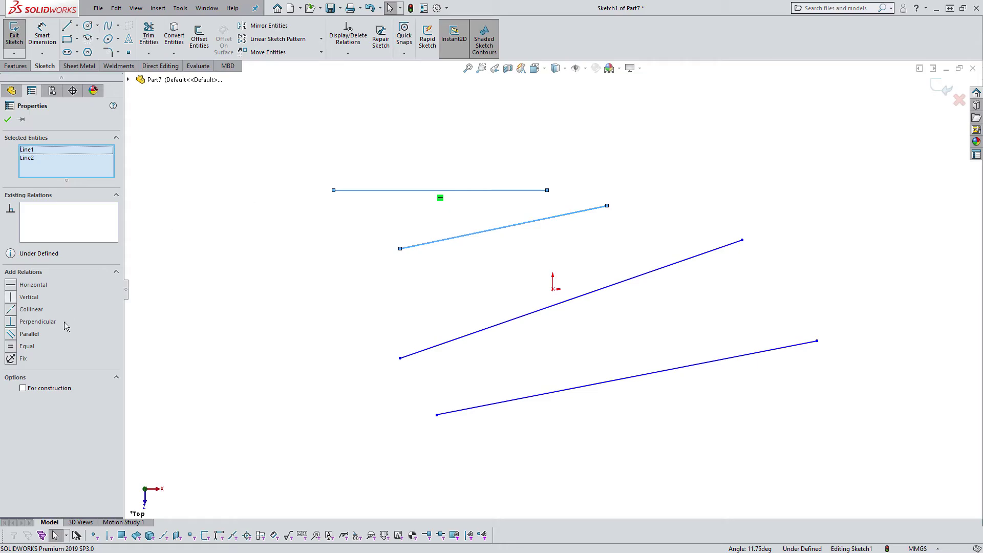
pyautogui.click(15, 337)
pyautogui.click(392, 332)
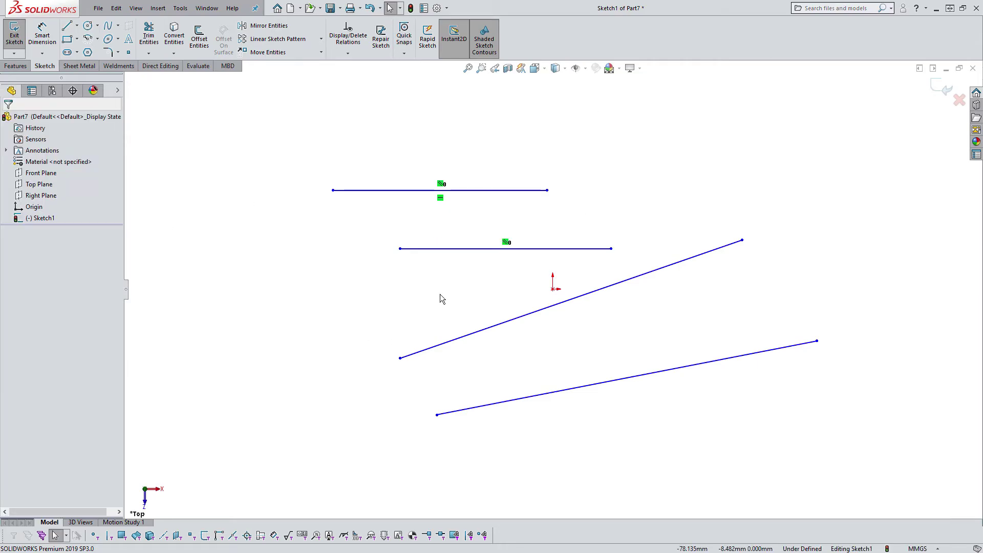
pyautogui.moveTo(547, 190)
pyautogui.mouseDown()
pyautogui.moveTo(609, 185)
pyautogui.moveTo(552, 191)
pyautogui.mouseUp()
pyautogui.moveTo(560, 248)
pyautogui.mouseDown()
pyautogui.moveTo(577, 270)
pyautogui.moveTo(608, 271)
pyautogui.moveTo(590, 253)
pyautogui.mouseUp()
pyautogui.click(458, 220)
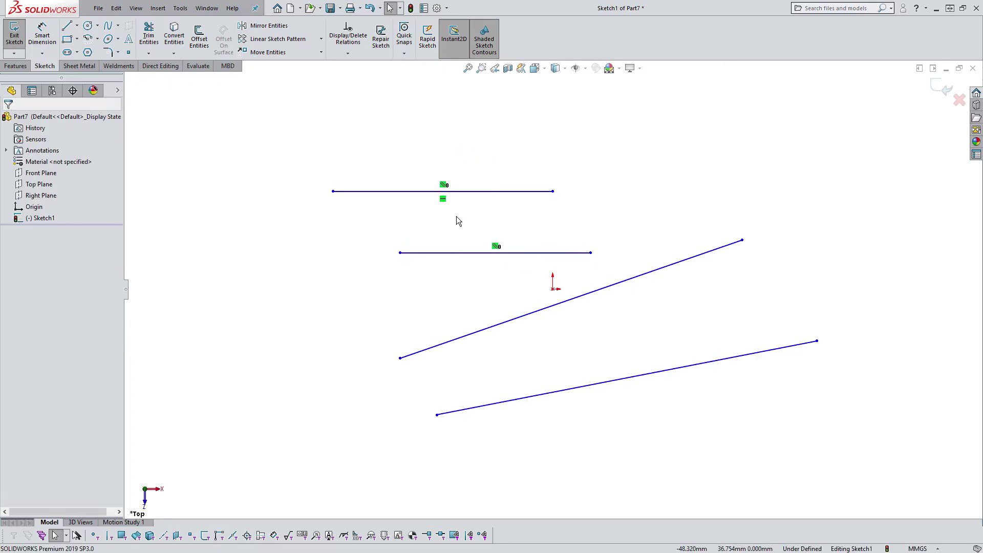
pyautogui.click(457, 253)
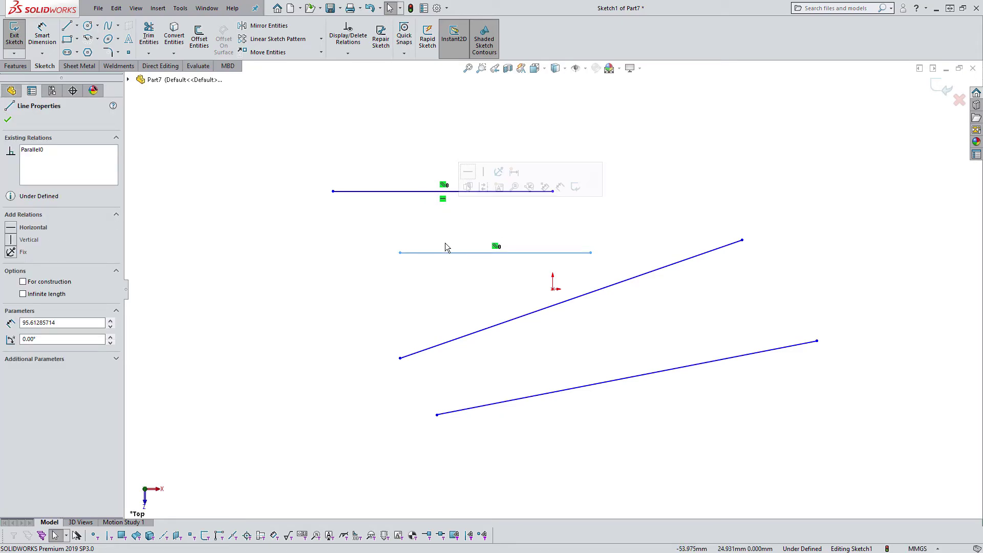
pyautogui.press('Escape')
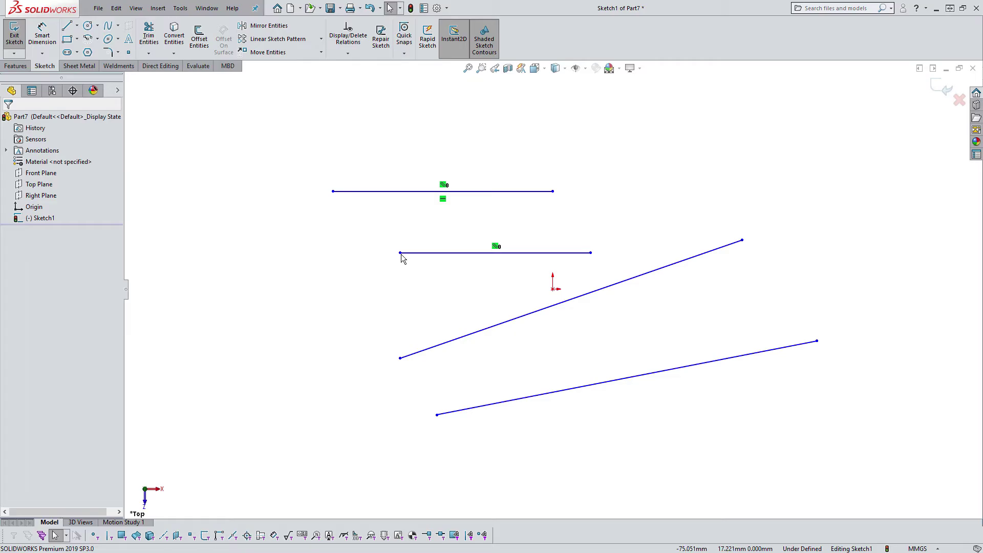
# Pull Line2's left end inward and swing its right end down into a steep slant
pyautogui.moveTo(400, 252); pyautogui.dragTo(437, 235)
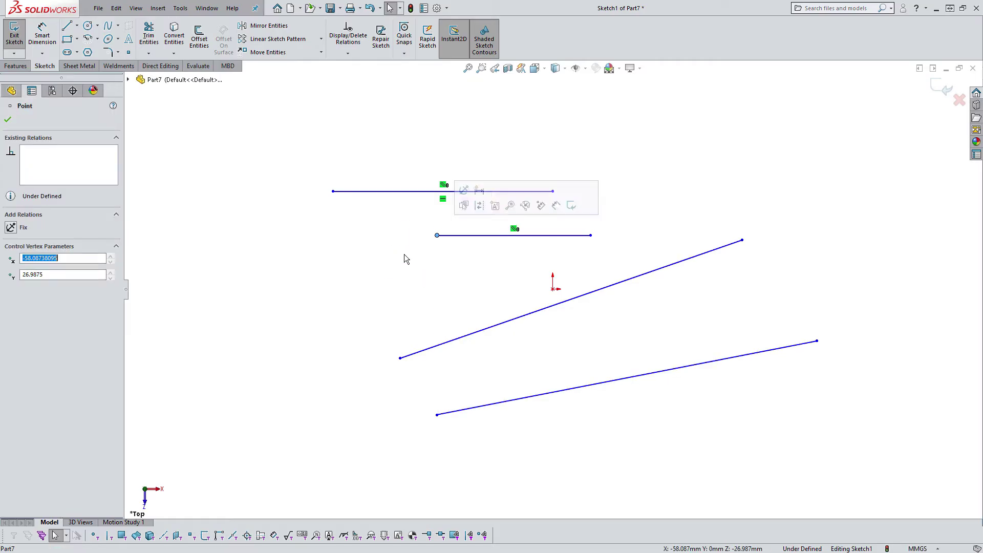
pyautogui.click(426, 291)
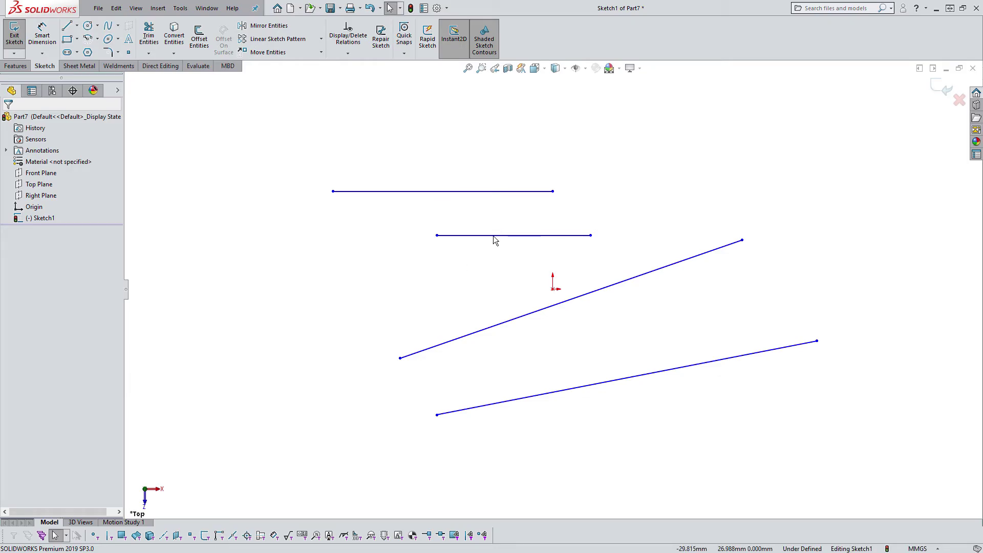
pyautogui.moveTo(590, 235); pyautogui.dragTo(493, 299)
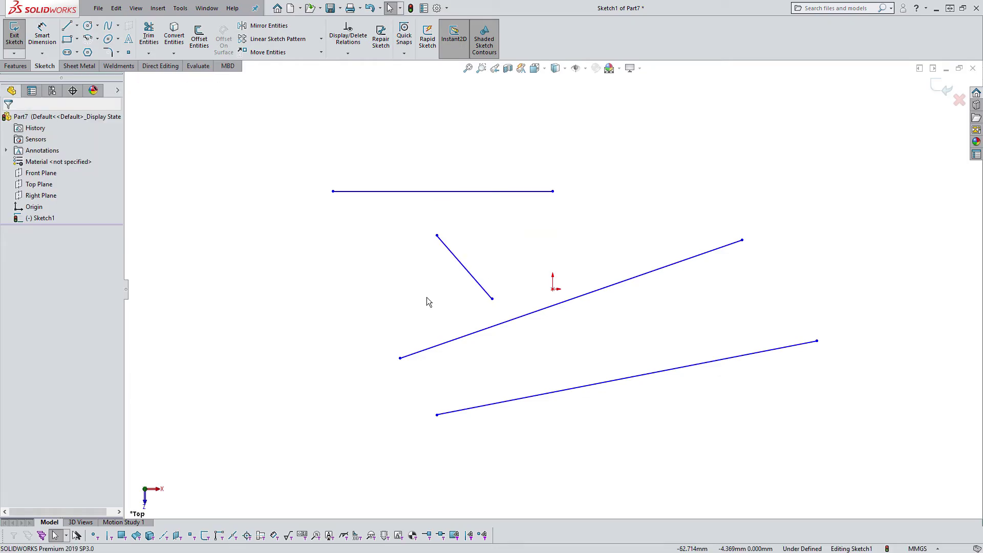
pyautogui.click(436, 235)
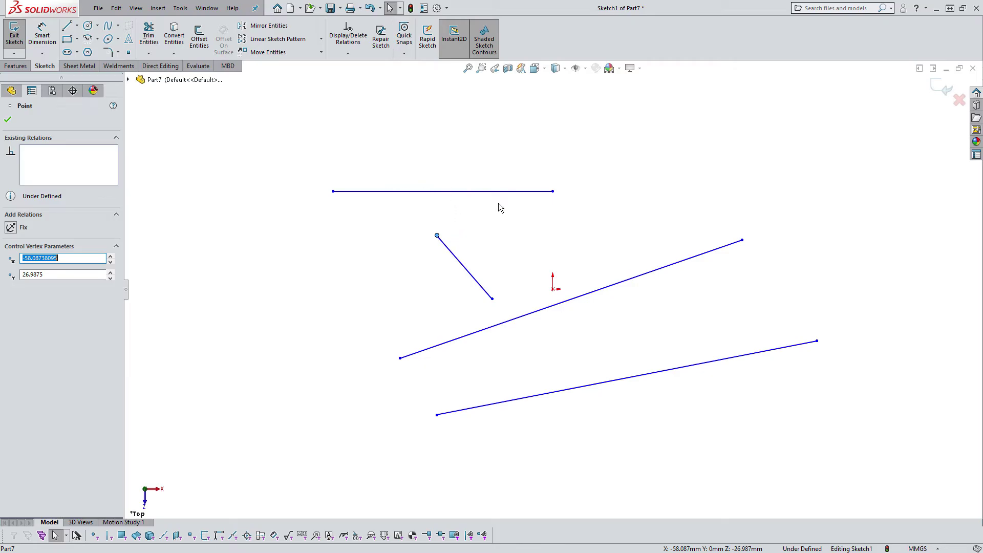
# Add a Midpoint relation placing the short line's upper end at the top line's midpoint
pyautogui.keyDown('ctrl'); pyautogui.click(459, 191); pyautogui.keyUp('ctrl')
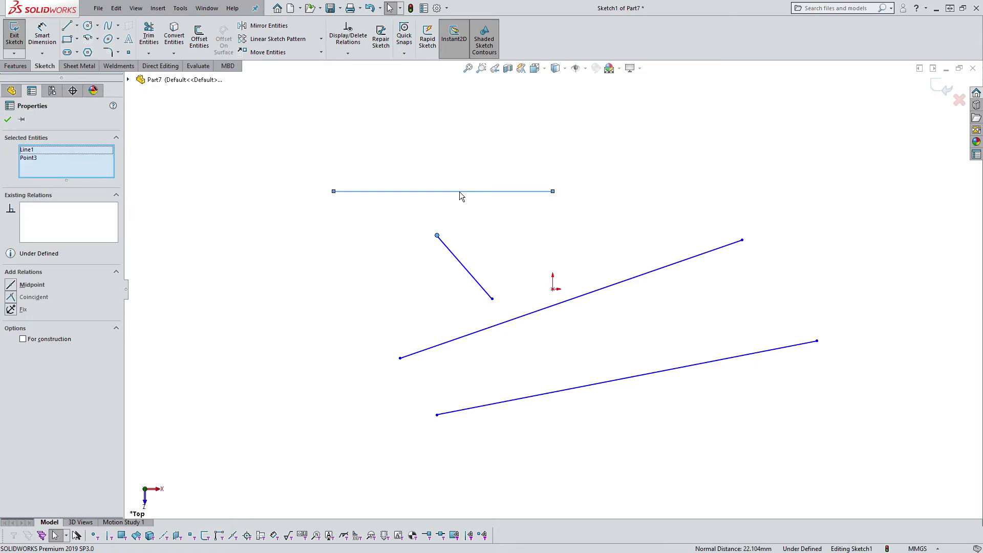
pyautogui.click(459, 191)
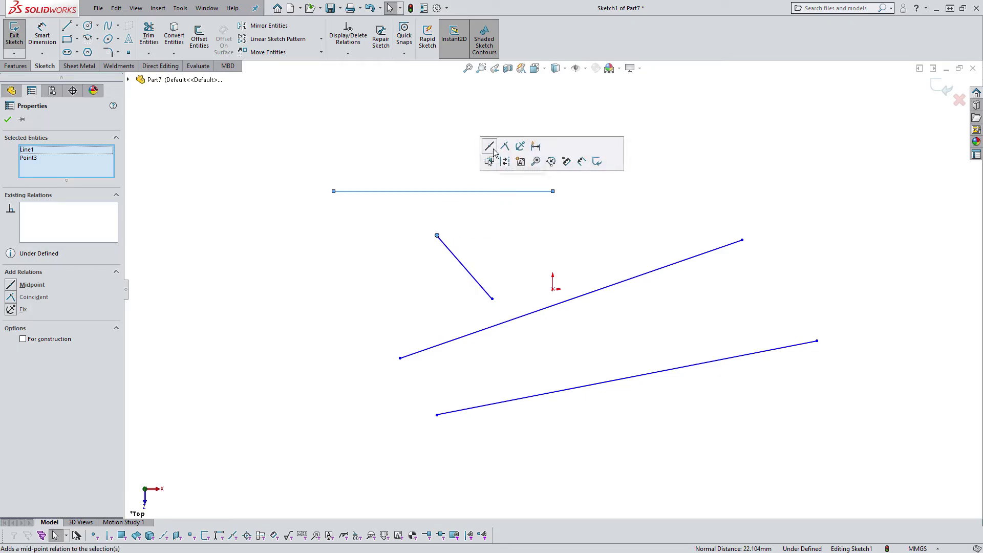
pyautogui.moveTo(488, 161)
pyautogui.click(489, 162)
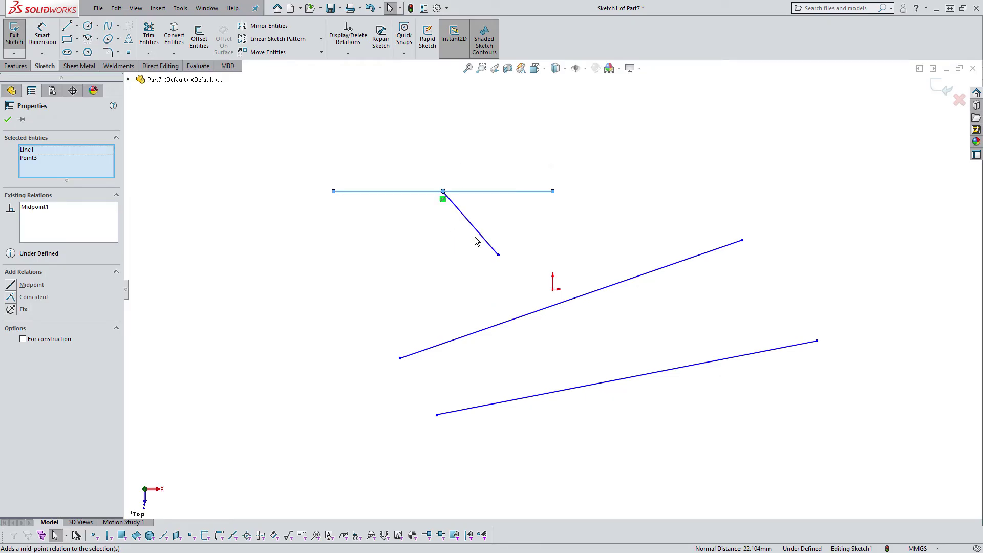
# Stretch the top line to the right so the attached short line follows its midpoint
pyautogui.click(476, 238)
pyautogui.click(443, 190)
pyautogui.moveTo(443, 191); pyautogui.dragTo(490, 193)
pyautogui.click(584, 225)
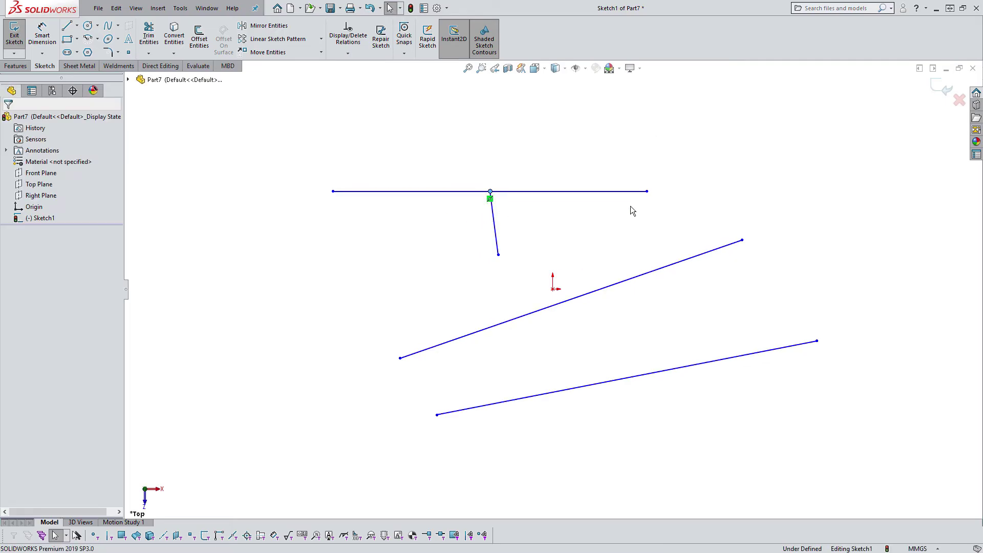
# Lengthen the top line's right end further and select the short diagonal line
pyautogui.moveTo(646, 189)
pyautogui.mouseDown()
pyautogui.moveTo(607, 196)
pyautogui.moveTo(650, 193)
pyautogui.moveTo(678, 137)
pyautogui.moveTo(686, 182)
pyautogui.mouseUp()
pyautogui.click(583, 228)
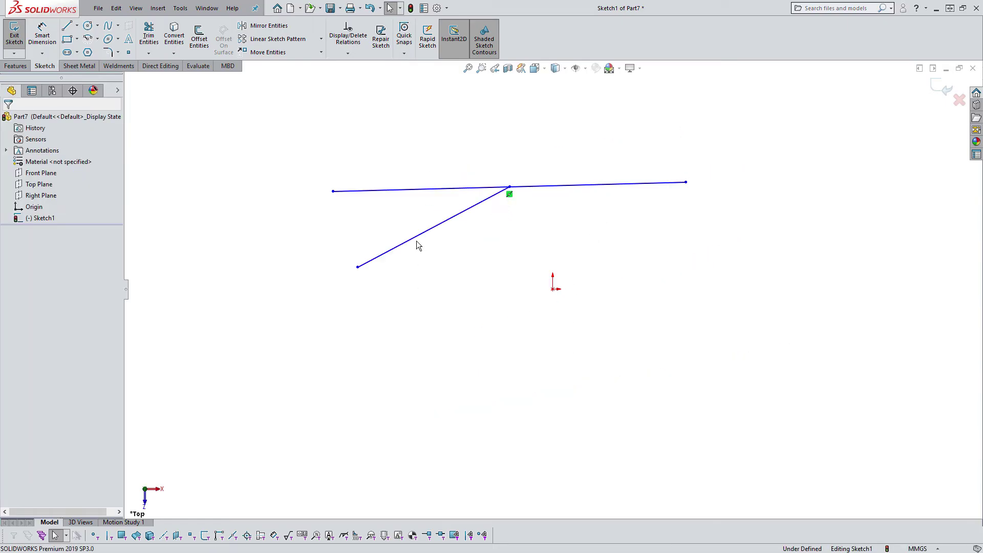
pyautogui.click(418, 238)
pyautogui.click(450, 260)
pyautogui.click(87, 29)
# Draw a circle centred above the top line
pyautogui.click(510, 139)
pyautogui.click(553, 134)
pyautogui.press('Escape')
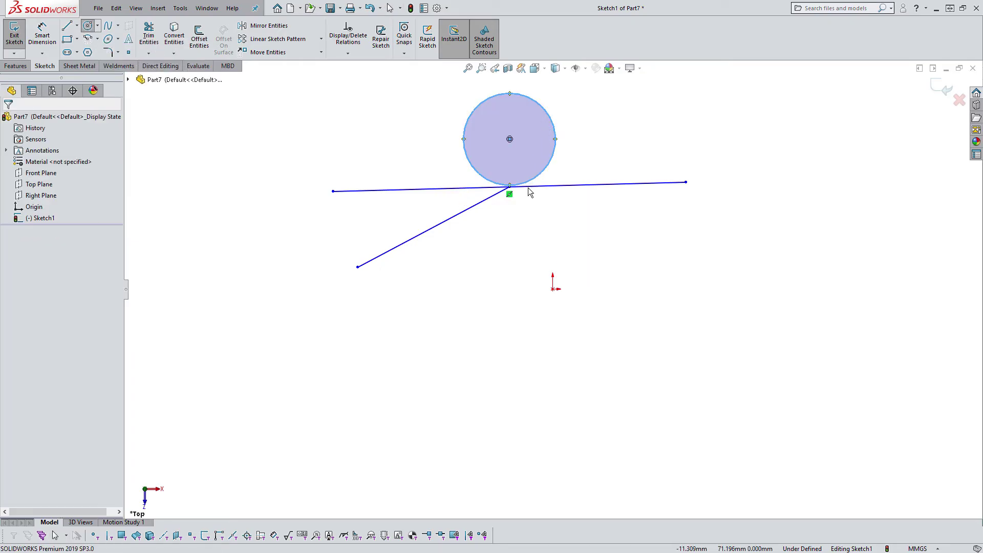
# Lower the long line's right end, then box-select both crossing lines
pyautogui.moveTo(686, 182); pyautogui.dragTo(656, 235)
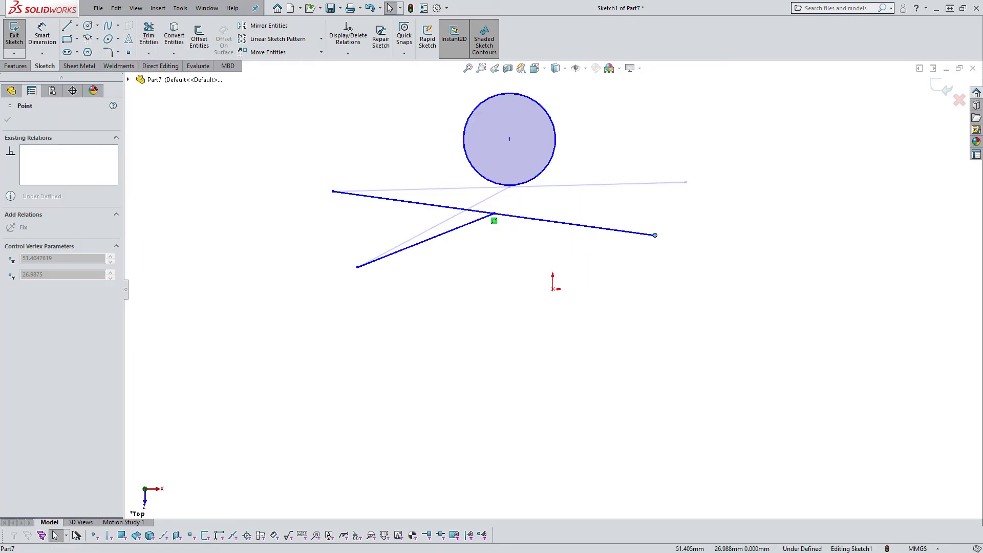
pyautogui.press('Escape')
pyautogui.click(531, 181)
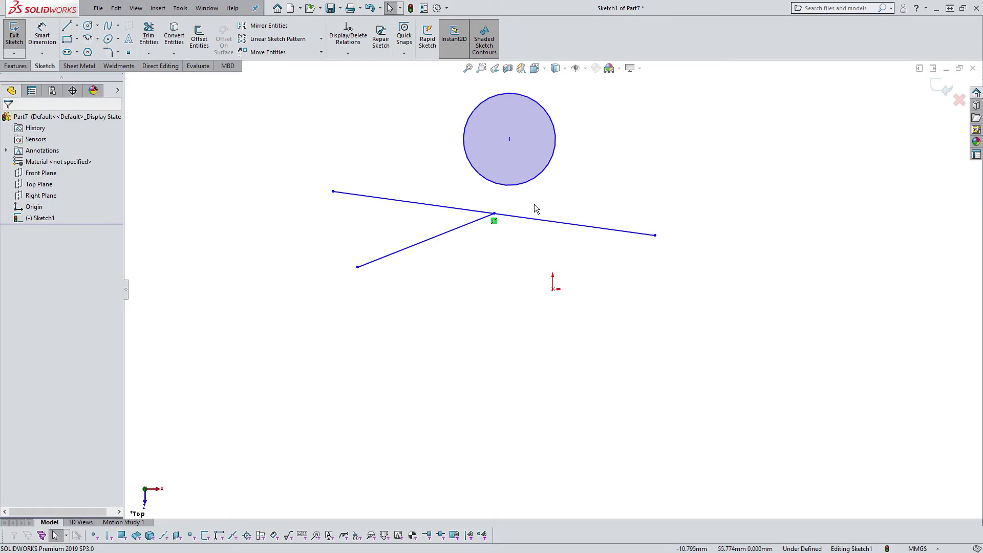
pyautogui.keyDown('ctrl'); pyautogui.click(534, 219); pyautogui.keyUp('ctrl')
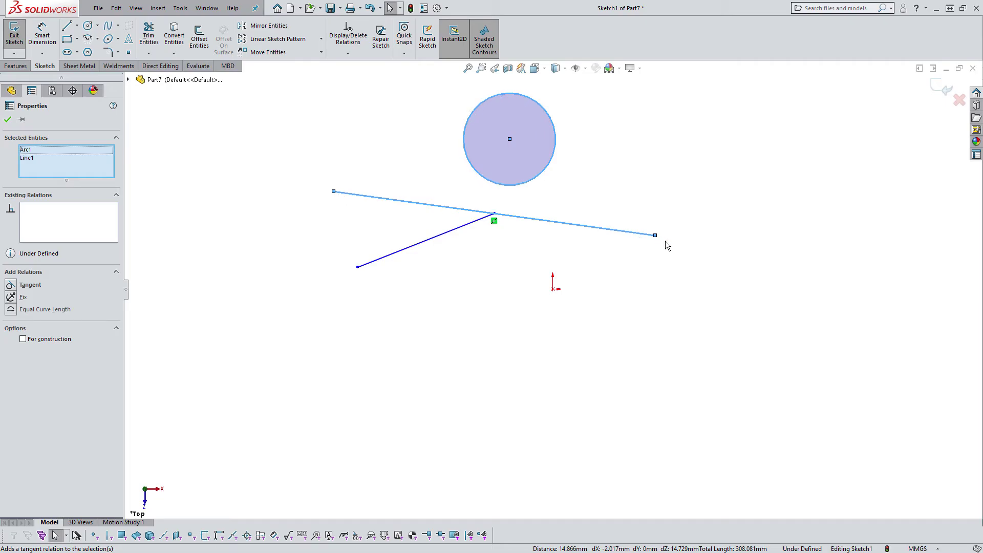
pyautogui.click(657, 259)
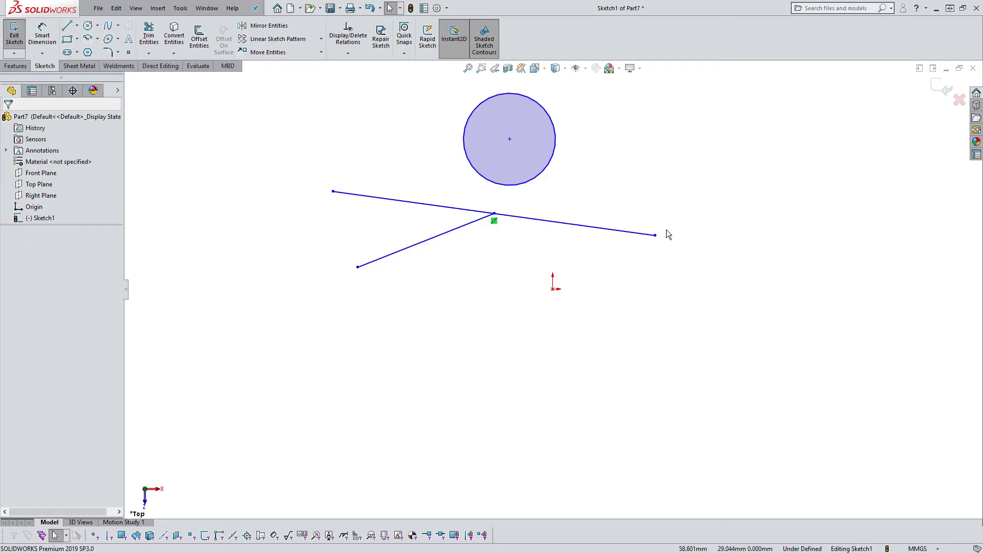
pyautogui.moveTo(611, 256); pyautogui.dragTo(455, 215)
# Delete the two crossing lines and move the circle down and to the left
pyautogui.press('Delete')
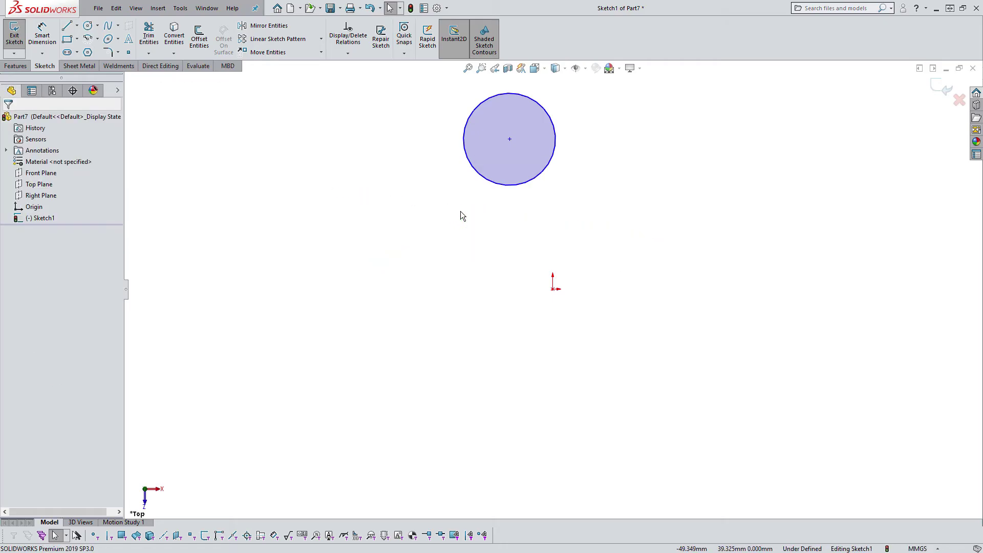
pyautogui.moveTo(509, 139); pyautogui.dragTo(467, 196)
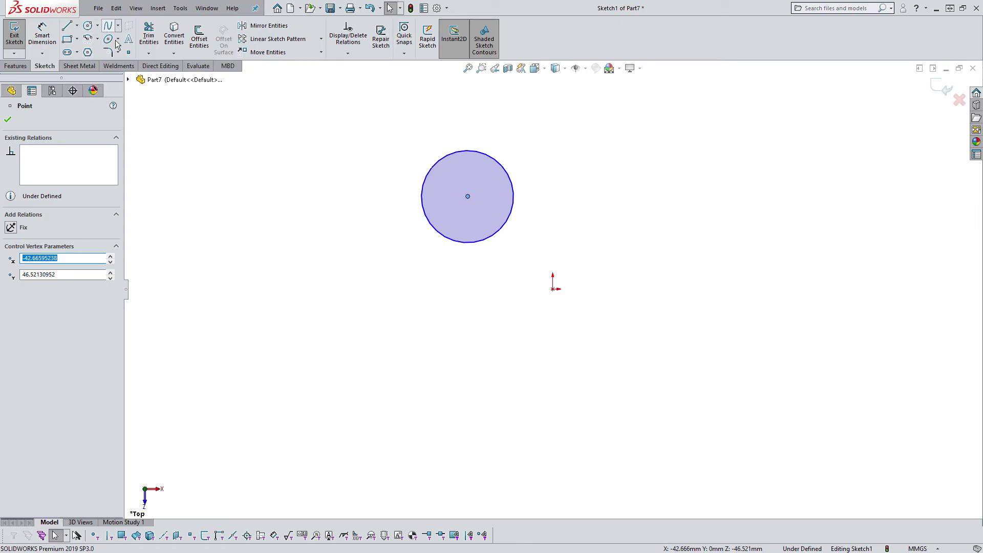
pyautogui.click(319, 214)
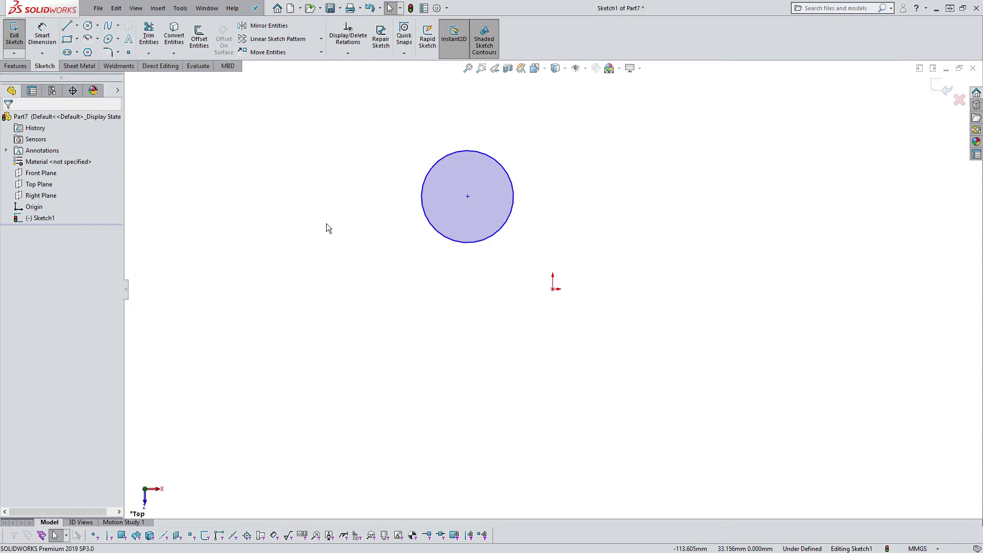
# Delete the circle, leaving Sketch1 empty apart from the origin
pyautogui.hotkey('ctrl', 'z')
pyautogui.moveTo(491, 314); pyautogui.dragTo(339, 183)
pyautogui.press('Delete')
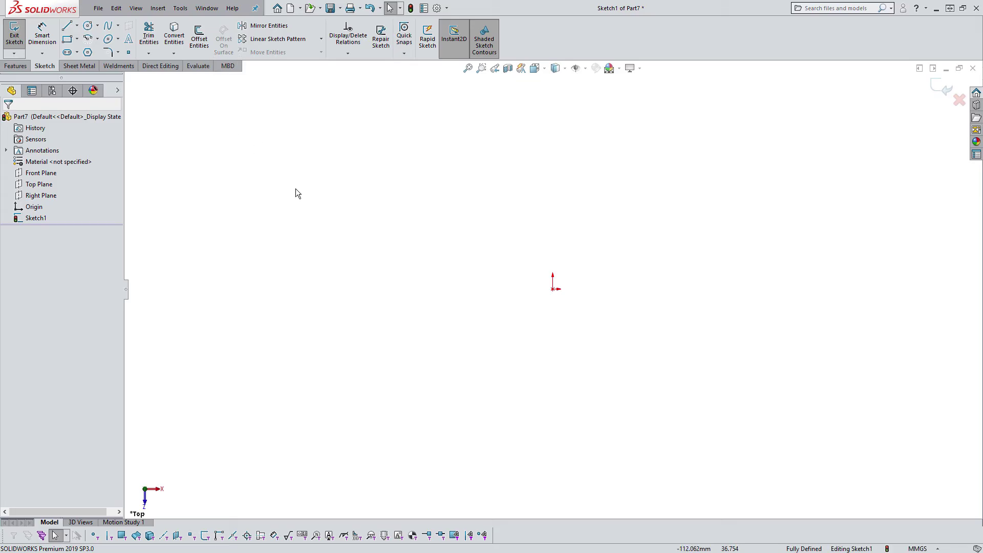
pyautogui.click(67, 31)
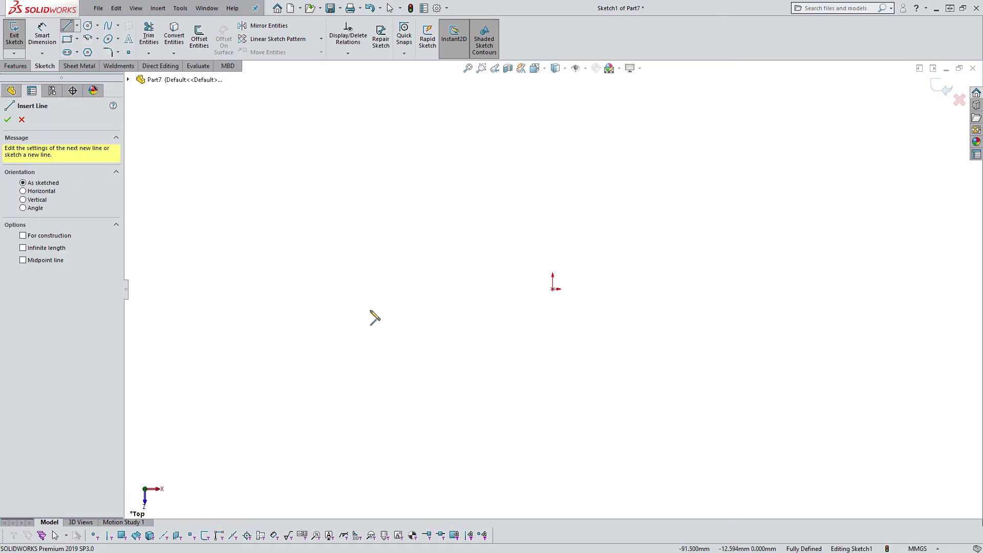
# Sketch three slanted lines and reposition the lowest and upper lines' endpoints
pyautogui.moveTo(426, 247)
pyautogui.mouseDown()
pyautogui.moveTo(380, 305)
pyautogui.moveTo(581, 165)
pyautogui.mouseUp()
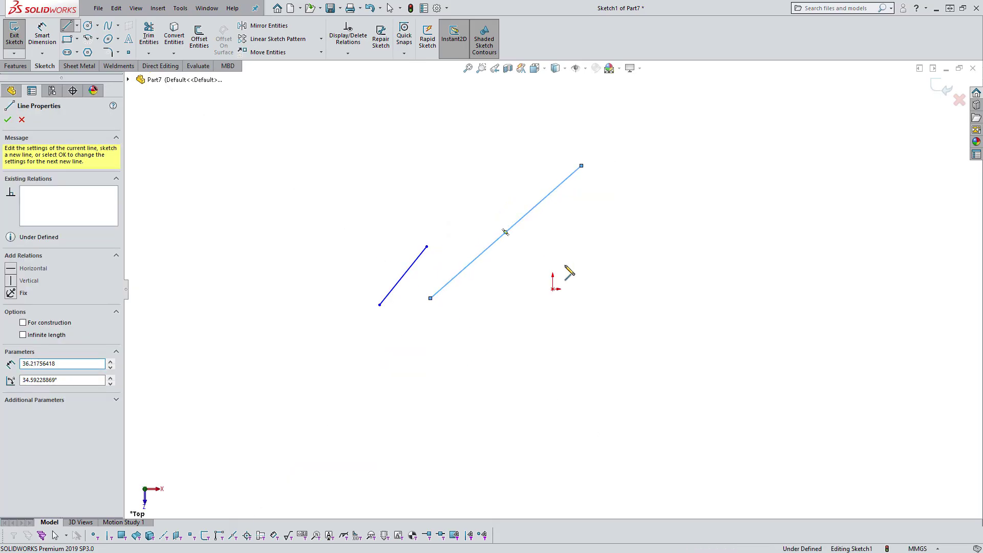
pyautogui.moveTo(453, 345); pyautogui.dragTo(632, 209)
pyautogui.press('Escape')
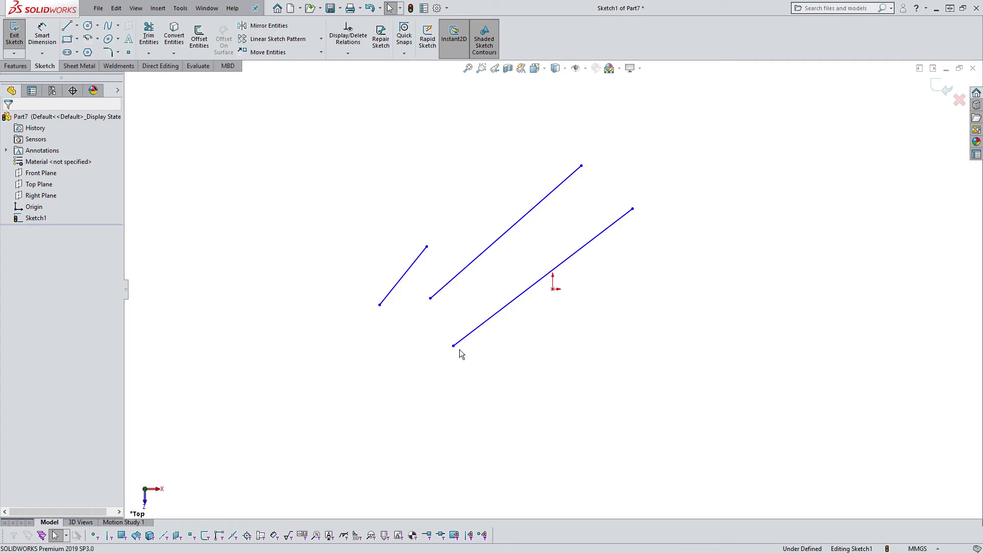
pyautogui.moveTo(453, 346); pyautogui.dragTo(444, 165)
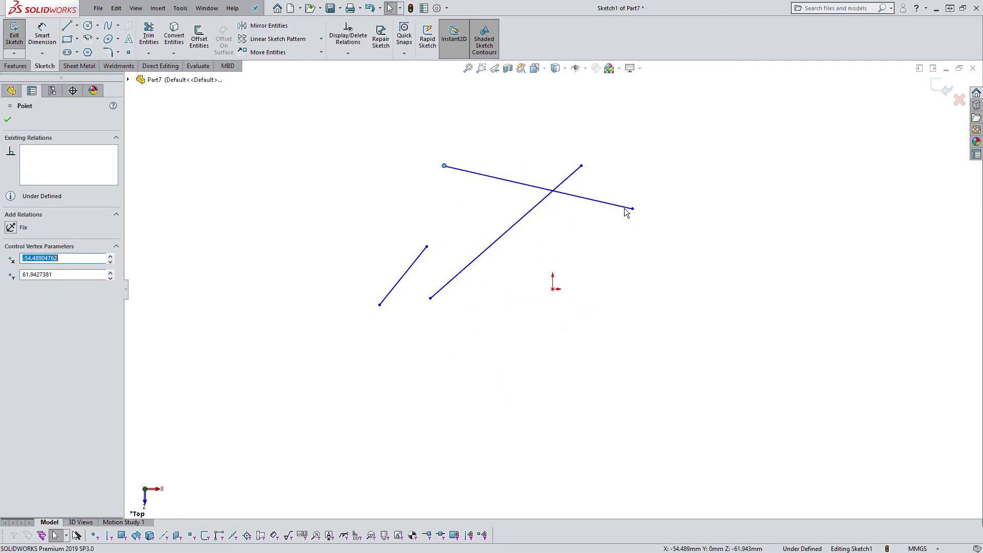
pyautogui.moveTo(632, 209)
pyautogui.mouseDown()
pyautogui.moveTo(737, 161)
pyautogui.moveTo(313, 255)
pyautogui.moveTo(663, 202)
pyautogui.moveTo(659, 189)
pyautogui.moveTo(643, 198)
pyautogui.moveTo(702, 171)
pyautogui.moveTo(486, 145)
pyautogui.moveTo(668, 122)
pyautogui.mouseUp()
# Make one line horizontal starting above the origin and bring the short diagonal's end to the origin
pyautogui.moveTo(581, 166); pyautogui.dragTo(553, 205)
pyautogui.press('Escape')
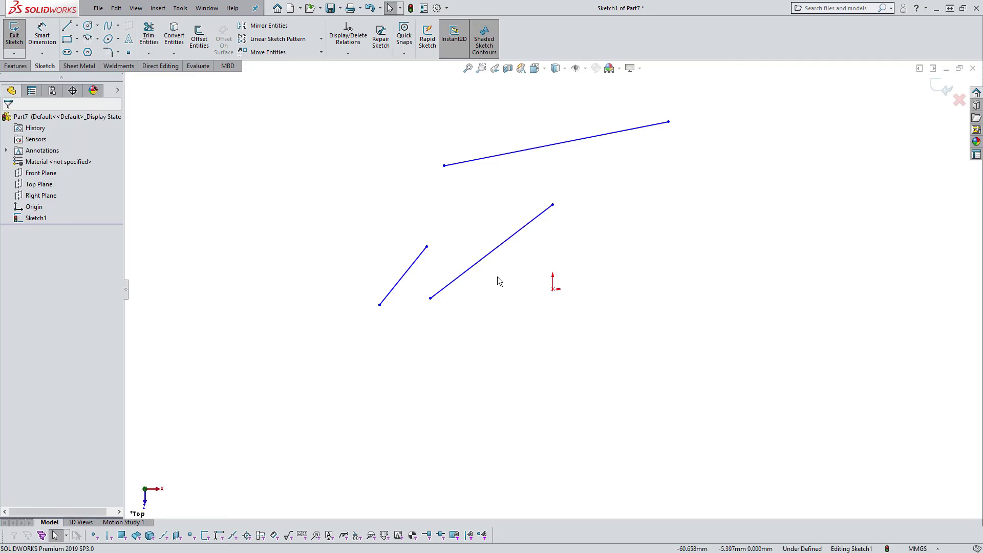
pyautogui.moveTo(430, 298); pyautogui.dragTo(721, 205)
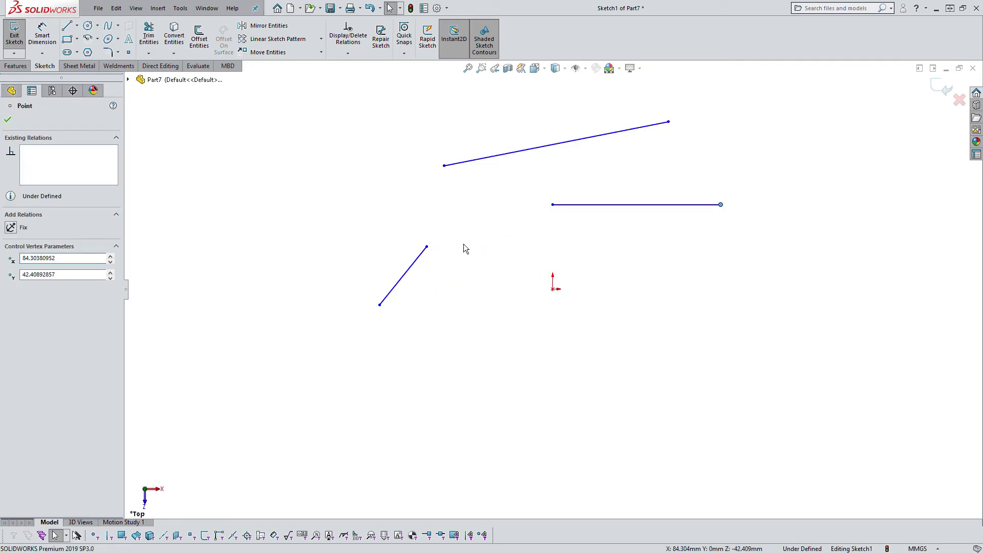
pyautogui.moveTo(409, 267); pyautogui.dragTo(430, 284)
pyautogui.press('Escape')
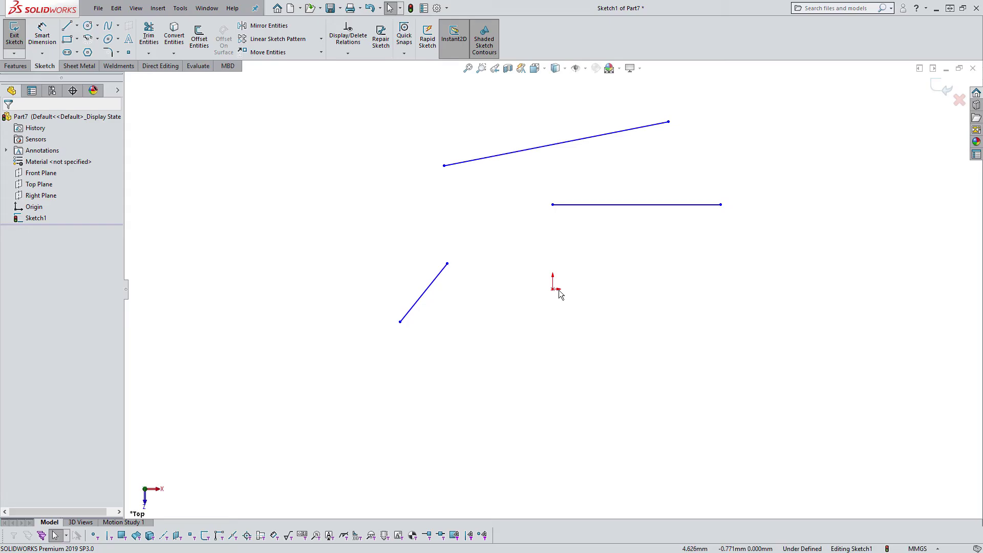
pyautogui.moveTo(542, 254)
pyautogui.mouseDown()
pyautogui.moveTo(548, 315)
pyautogui.moveTo(616, 325)
pyautogui.mouseUp()
pyautogui.moveTo(447, 264)
pyautogui.mouseDown()
pyautogui.moveTo(552, 289)
pyautogui.moveTo(449, 278)
pyautogui.mouseUp()
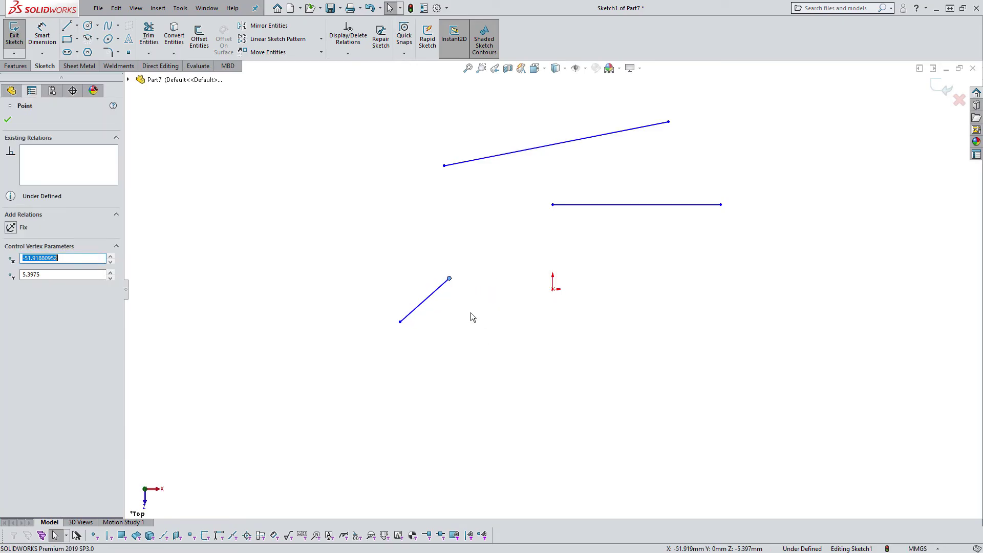
# Make the short diagonal's upper endpoint coincident with the sketch origin
pyautogui.click(470, 311)
pyautogui.click(449, 278)
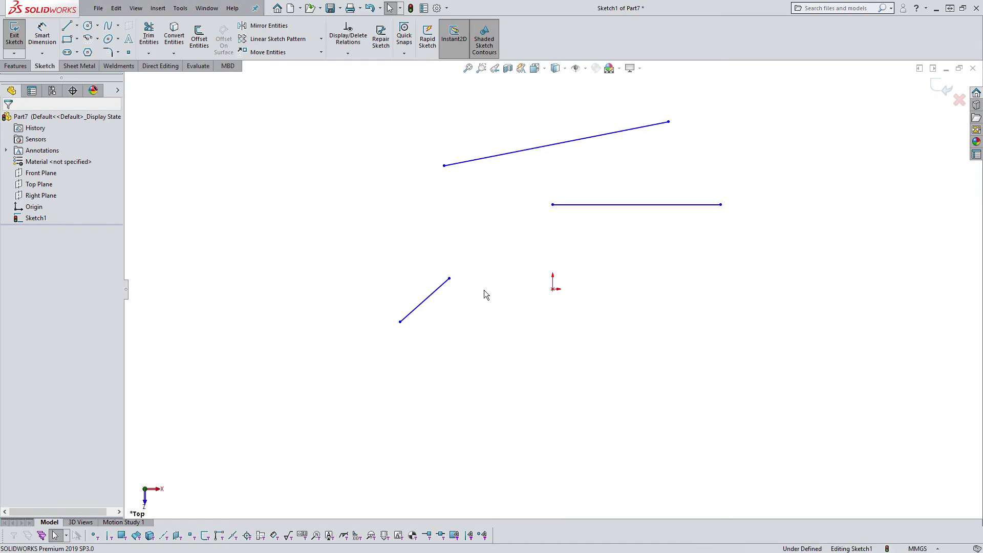
pyautogui.keyDown('ctrl'); pyautogui.click(552, 290); pyautogui.keyUp('ctrl')
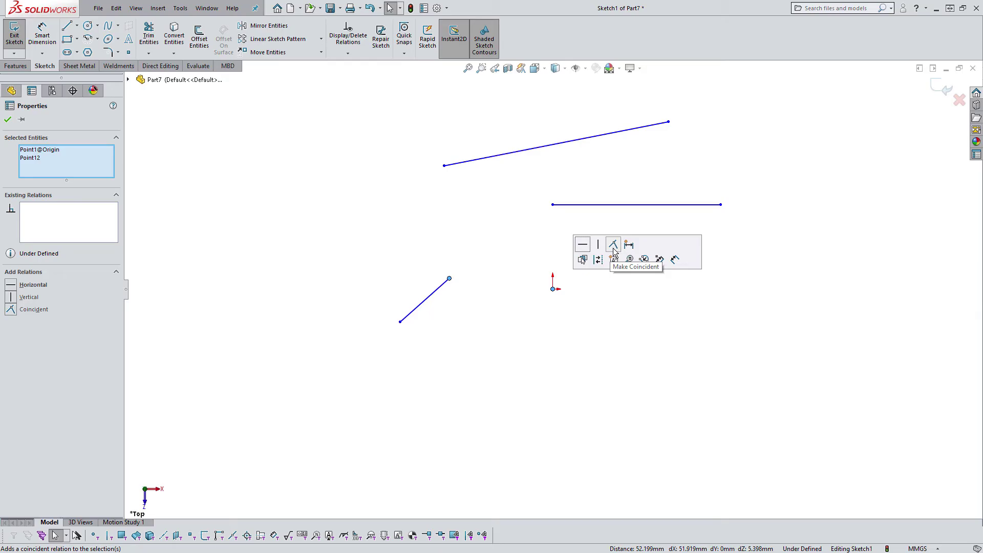
pyautogui.click(613, 244)
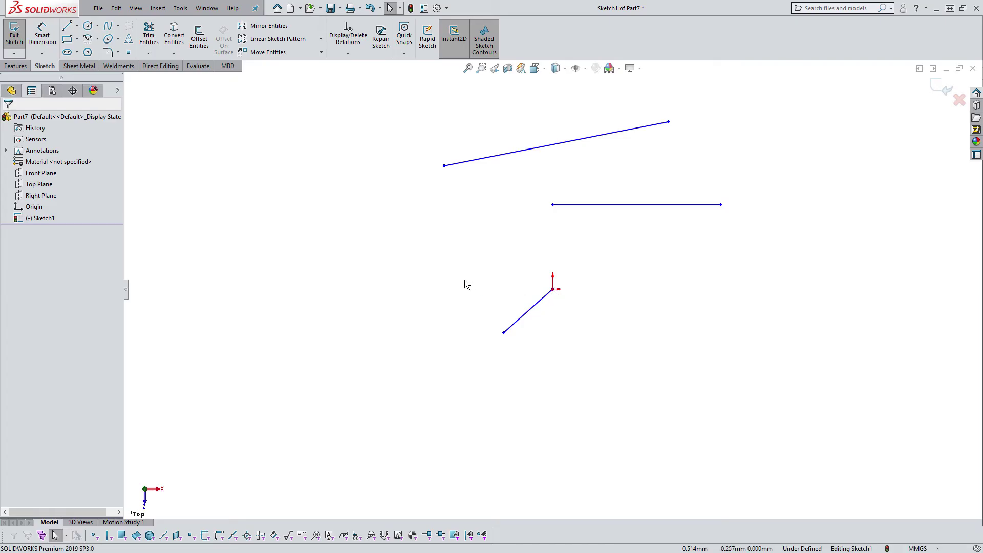
# Undo the coincident relation and drag the short line's upper end back onto the origin
pyautogui.hotkey('ctrl', 'z')
pyautogui.click(501, 286)
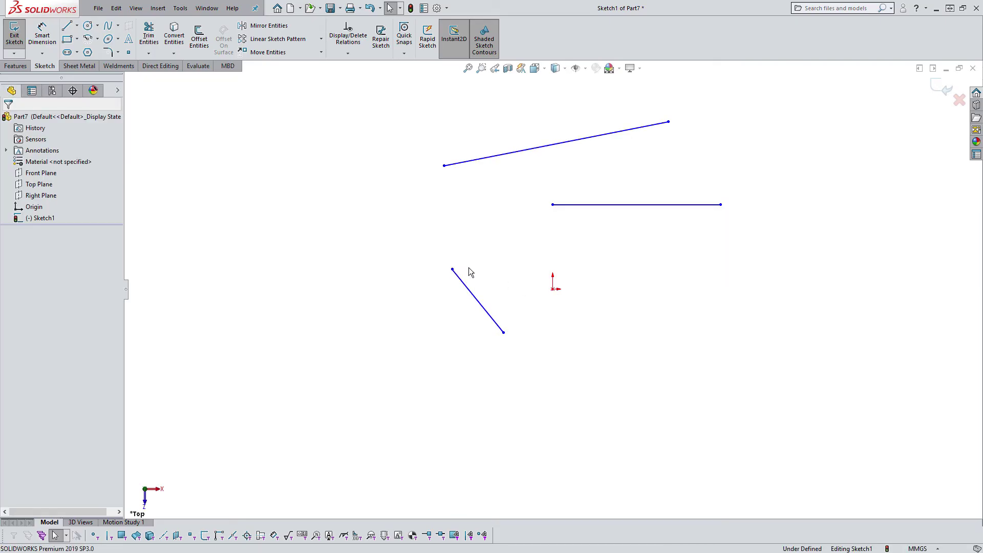
pyautogui.moveTo(452, 270); pyautogui.dragTo(552, 289)
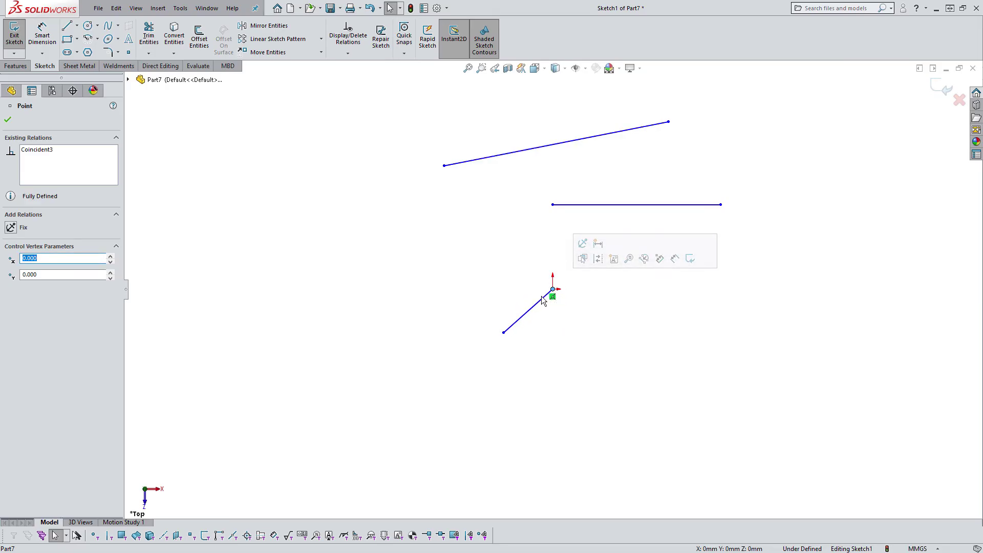
# Swing the line's free end up and to the left, lengthening it
pyautogui.moveTo(503, 332); pyautogui.dragTo(429, 213)
pyautogui.click(472, 313)
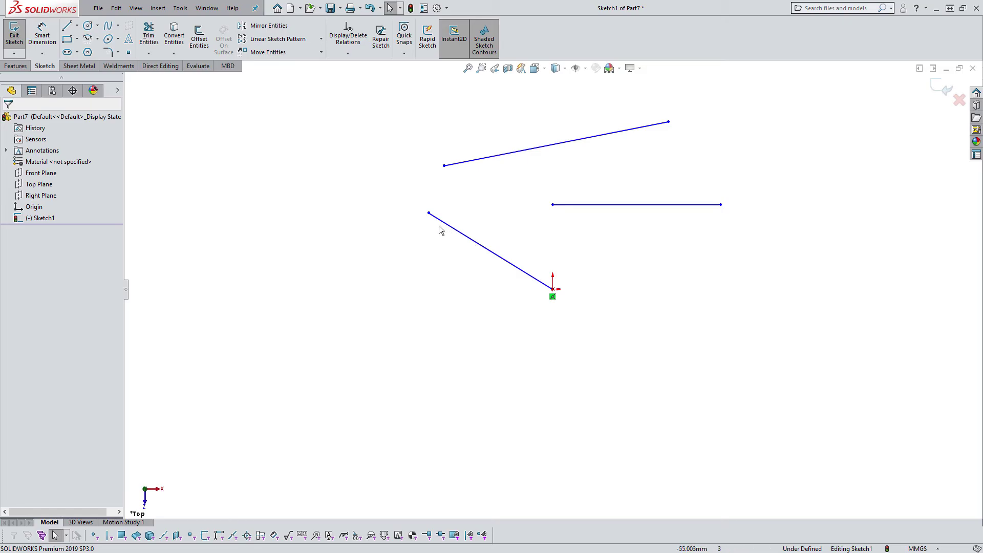
pyautogui.moveTo(430, 214)
pyautogui.mouseDown()
pyautogui.moveTo(423, 295)
pyautogui.moveTo(418, 228)
pyautogui.mouseUp()
pyautogui.click(424, 285)
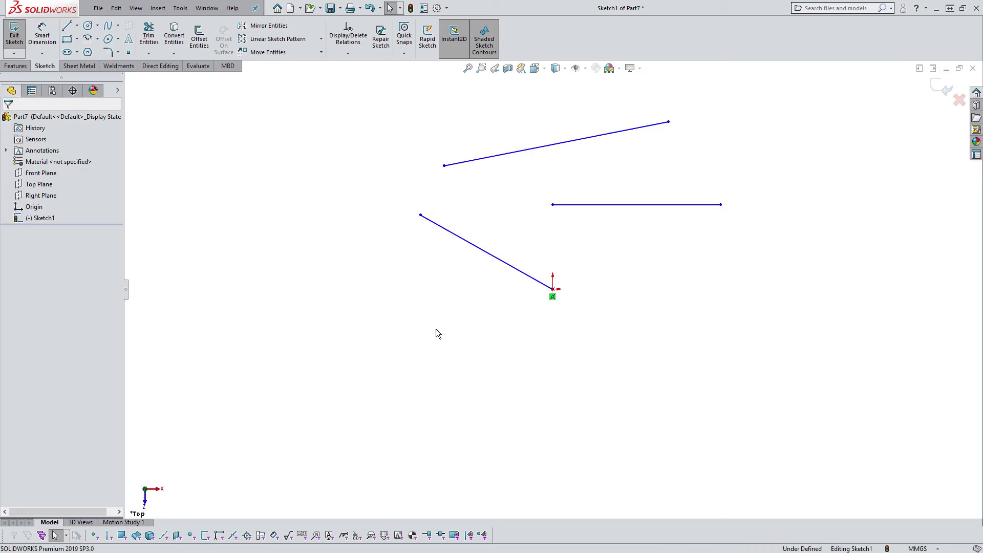
pyautogui.moveTo(434, 360); pyautogui.dragTo(434, 349, button='right')
pyautogui.click(45, 40)
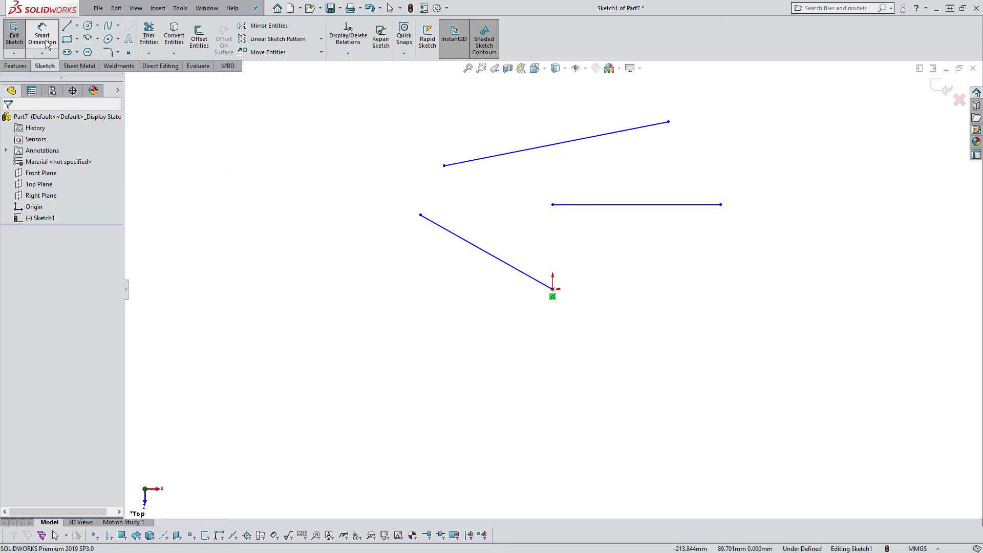
# Dimension the slanted line running from the origin to 70 mm
pyautogui.click(440, 232)
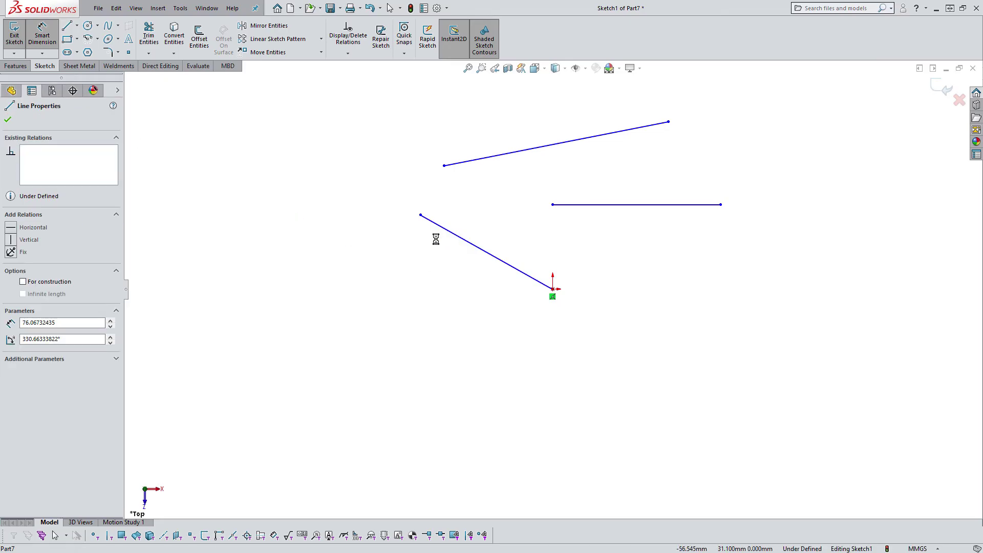
pyautogui.click(439, 246)
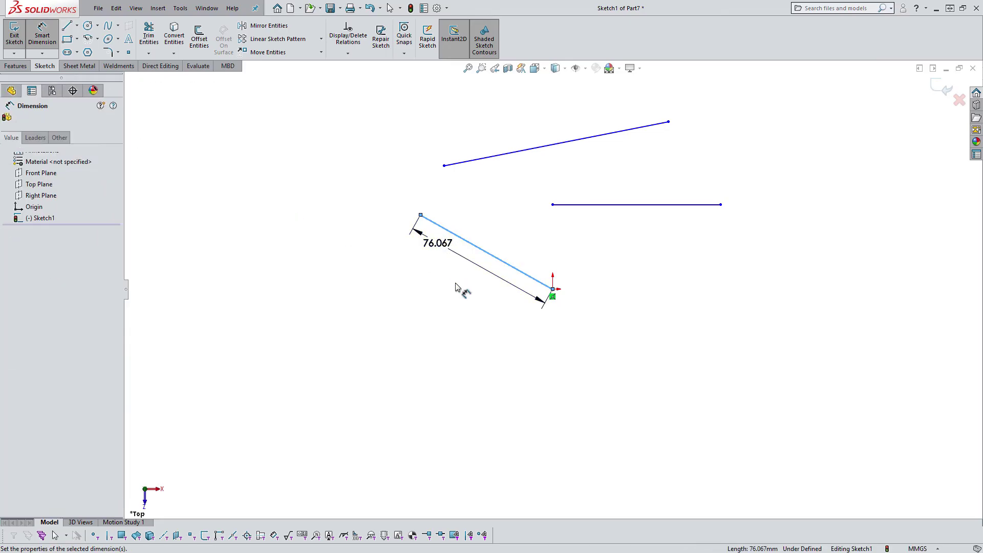
pyautogui.write('70')
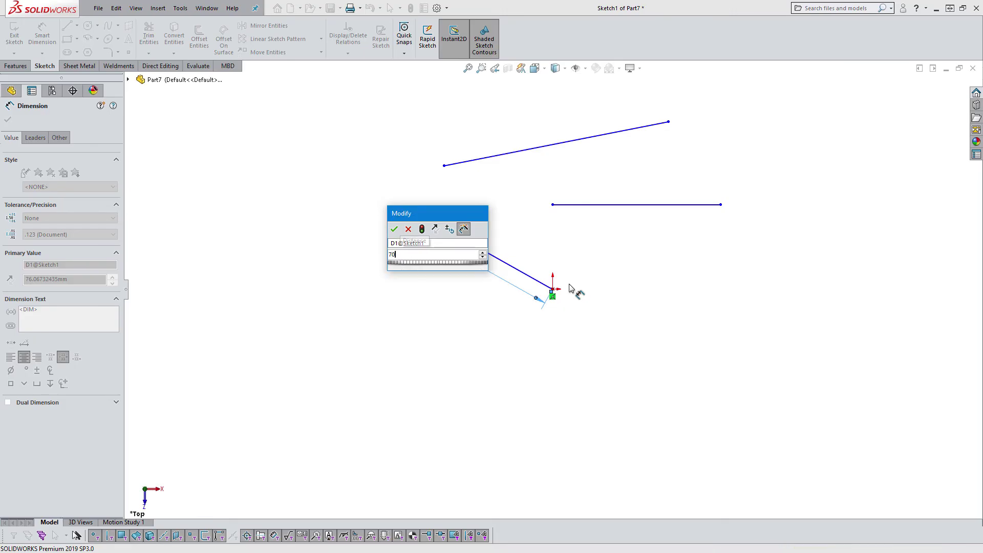
pyautogui.press('Return')
pyautogui.press('Escape')
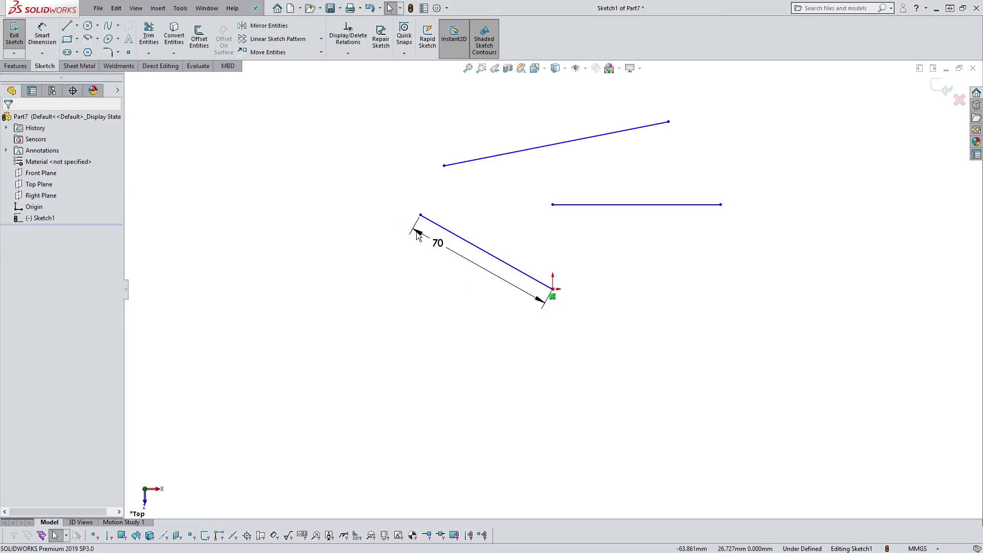
pyautogui.click(420, 215)
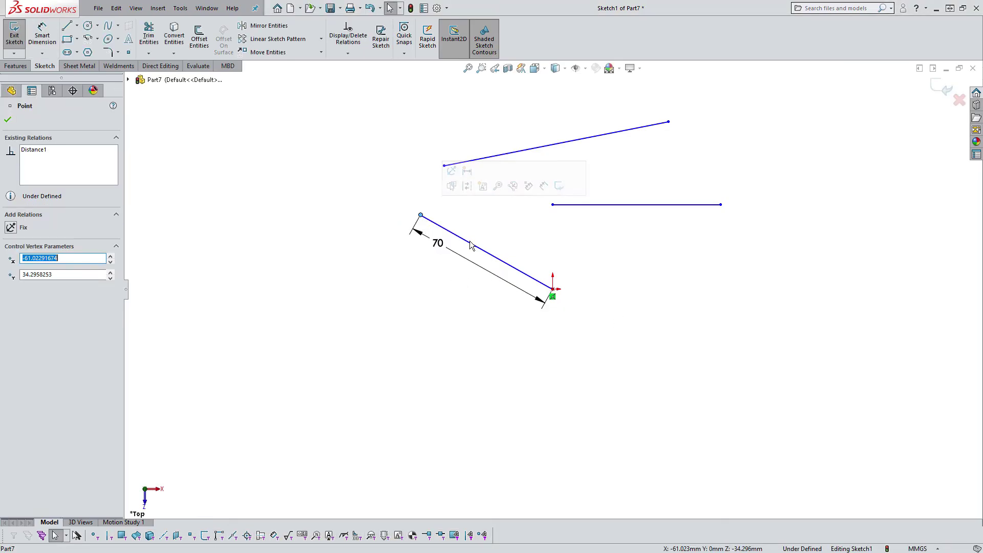
pyautogui.click(444, 363)
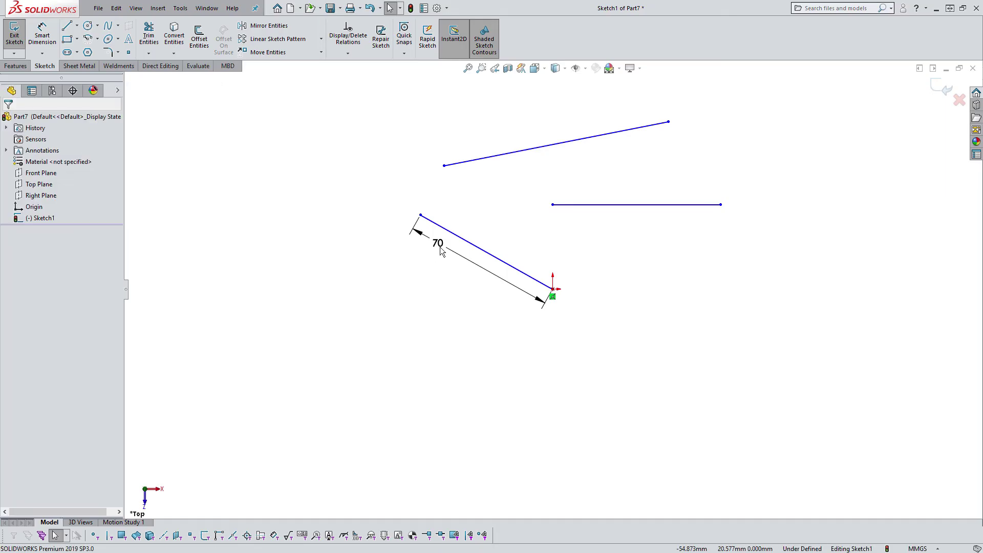
# Move the 70 dimension closer and swing the 70 mm line around its fixed end
pyautogui.moveTo(438, 244); pyautogui.dragTo(464, 261)
pyautogui.press('Escape')
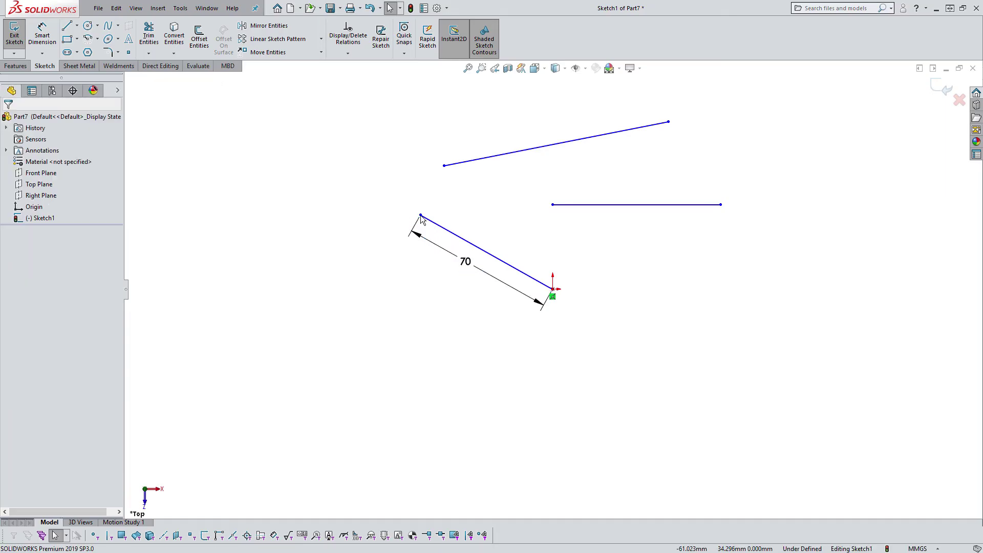
pyautogui.moveTo(421, 216)
pyautogui.mouseDown()
pyautogui.moveTo(609, 444)
pyautogui.moveTo(667, 250)
pyautogui.moveTo(352, 306)
pyautogui.moveTo(644, 343)
pyautogui.moveTo(382, 212)
pyautogui.moveTo(382, 284)
pyautogui.moveTo(384, 271)
pyautogui.mouseUp()
pyautogui.press('Escape')
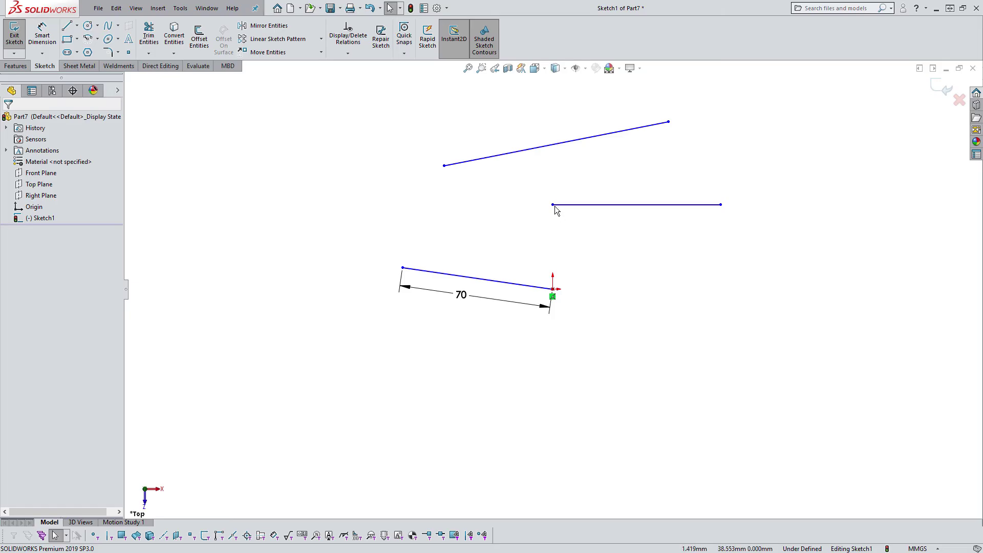
# Attach the loose line's left end to the origin and swing its far end up-right
pyautogui.moveTo(553, 205)
pyautogui.mouseDown()
pyautogui.moveTo(597, 212)
pyautogui.moveTo(571, 278)
pyautogui.moveTo(553, 289)
pyautogui.mouseUp()
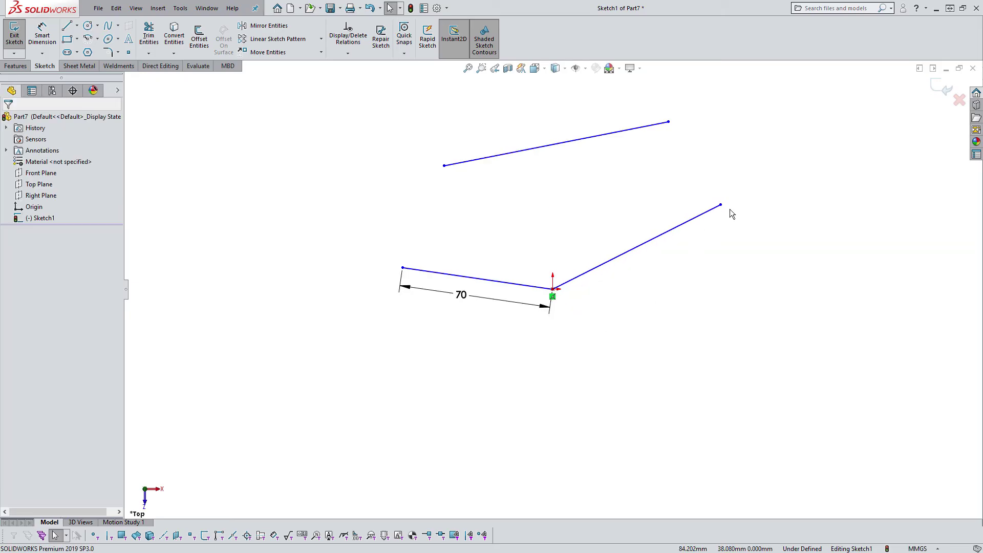
pyautogui.moveTo(721, 205)
pyautogui.mouseDown()
pyautogui.moveTo(551, 309)
pyautogui.moveTo(729, 241)
pyautogui.moveTo(837, 181)
pyautogui.moveTo(538, 333)
pyautogui.moveTo(920, 157)
pyautogui.moveTo(624, 242)
pyautogui.moveTo(810, 147)
pyautogui.moveTo(602, 273)
pyautogui.moveTo(835, 122)
pyautogui.mouseUp()
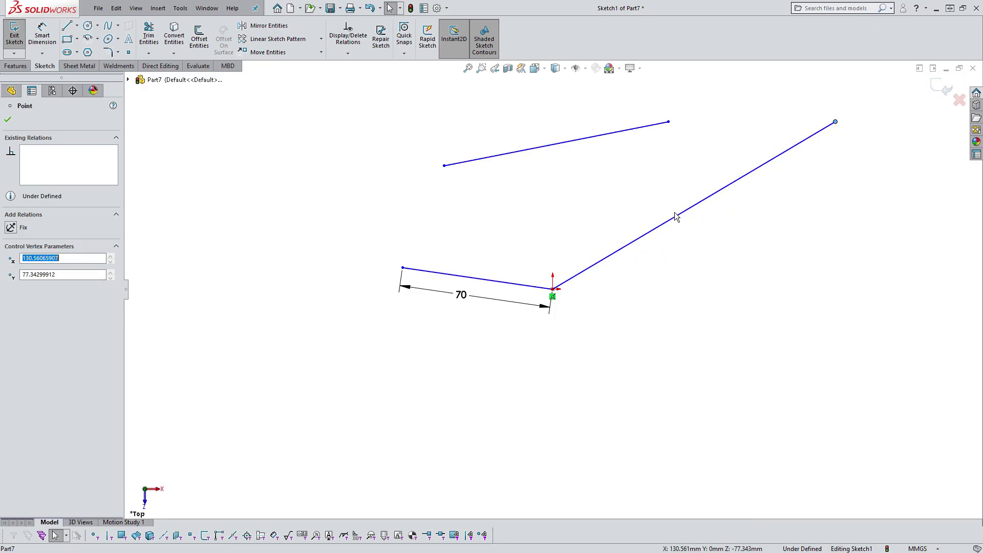
pyautogui.click(657, 260)
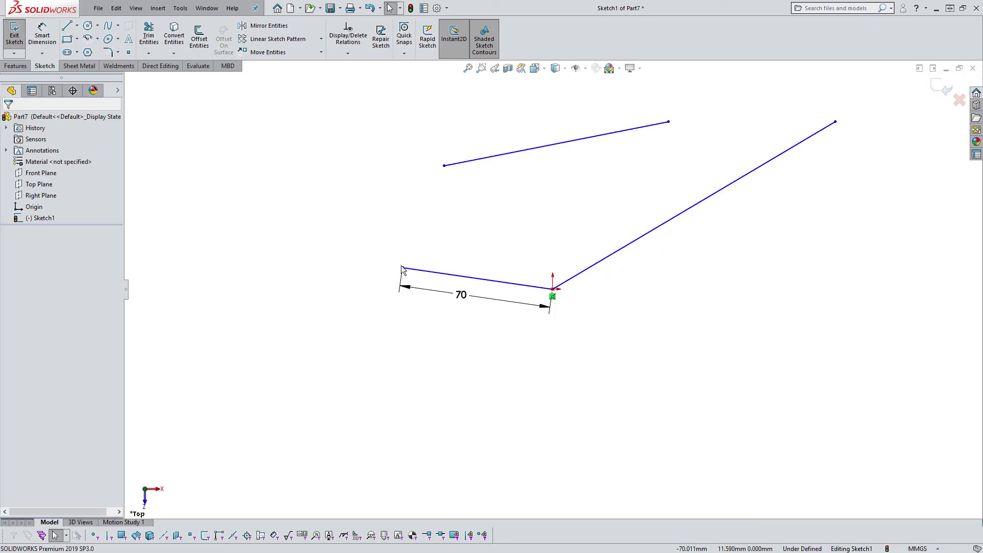
# Re-angle the 70 mm line's free end to a steeper up-left position
pyautogui.moveTo(404, 267); pyautogui.dragTo(427, 205)
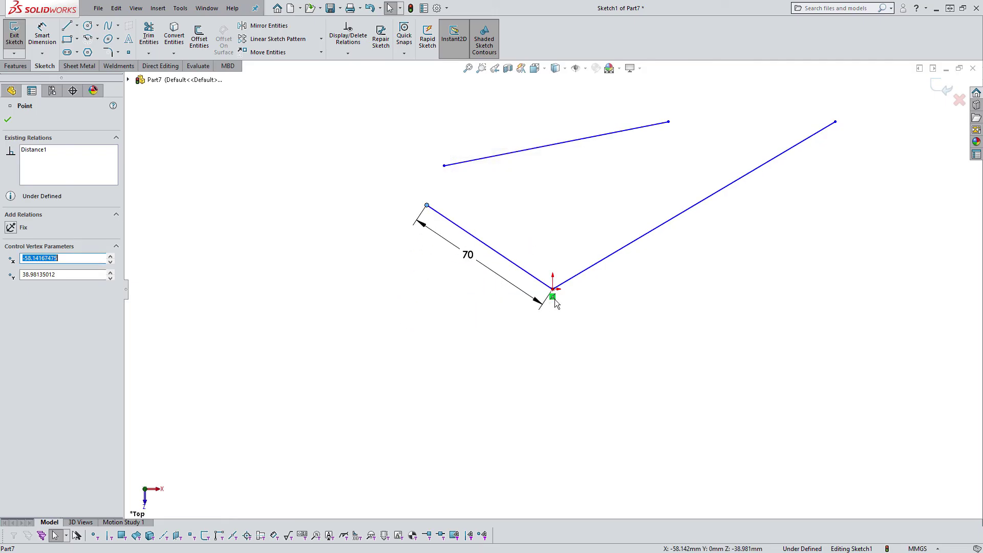
pyautogui.moveTo(427, 210); pyautogui.dragTo(413, 229)
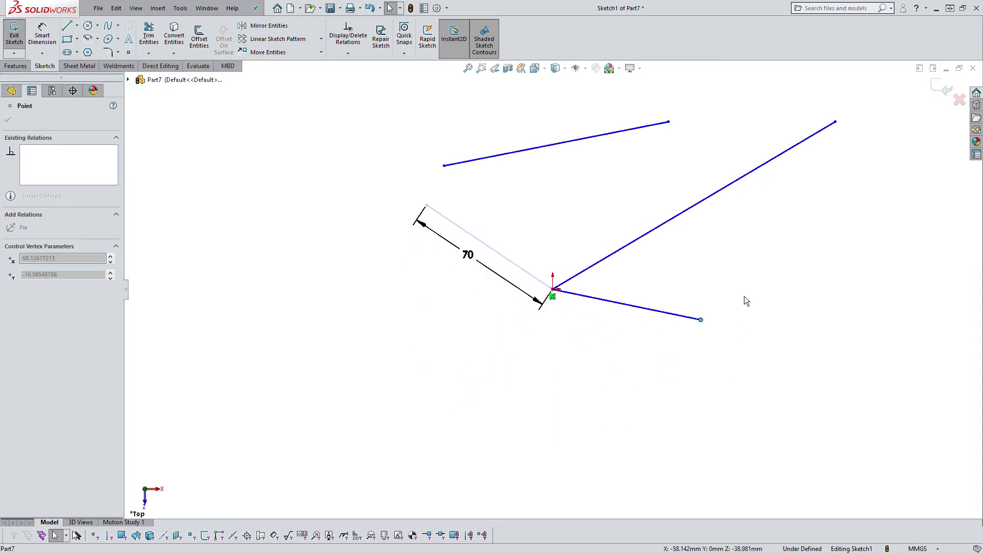
pyautogui.click(398, 327)
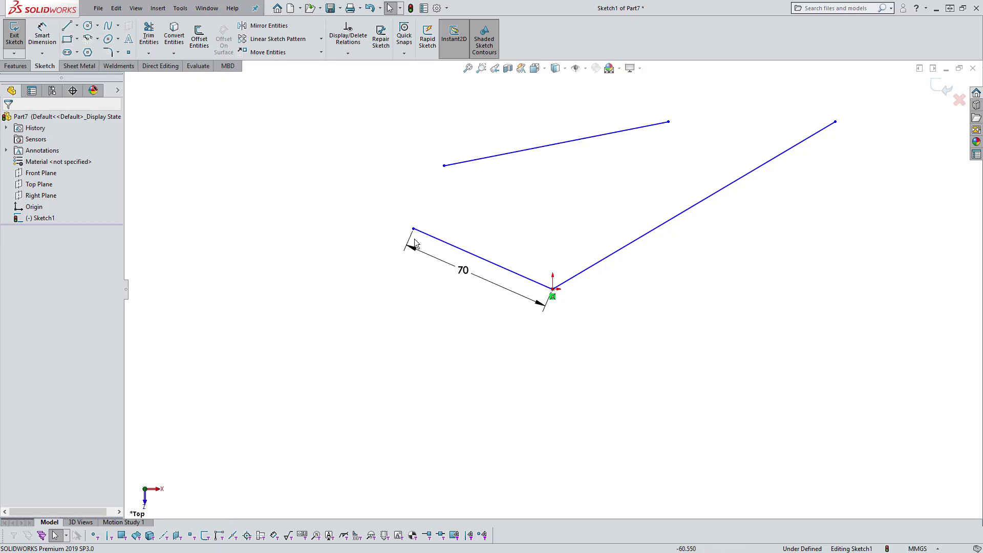
pyautogui.moveTo(413, 230)
pyautogui.mouseDown()
pyautogui.moveTo(417, 297)
pyautogui.moveTo(454, 240)
pyautogui.mouseUp()
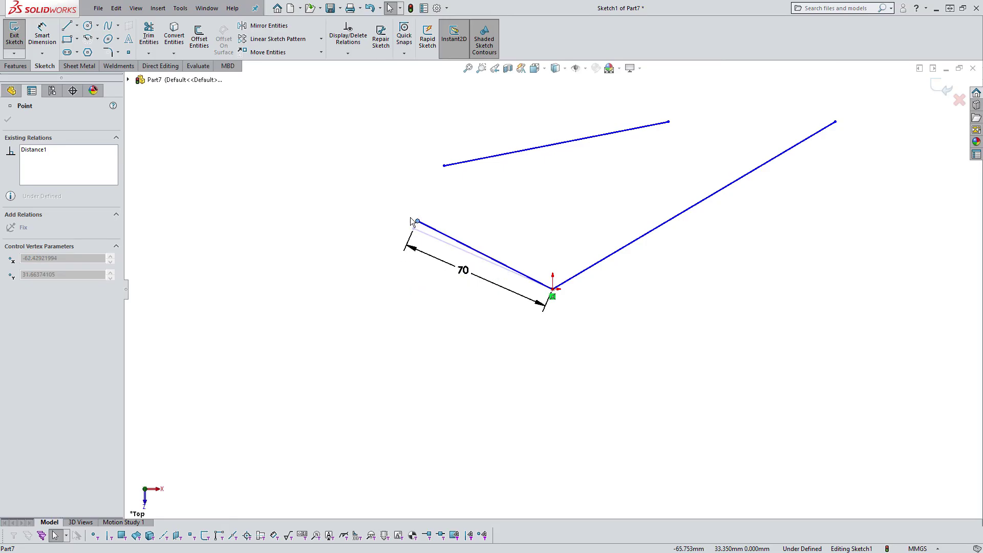
# Make the 70 mm line horizontal, move its dimension below, and steepen the second line
pyautogui.click(455, 239)
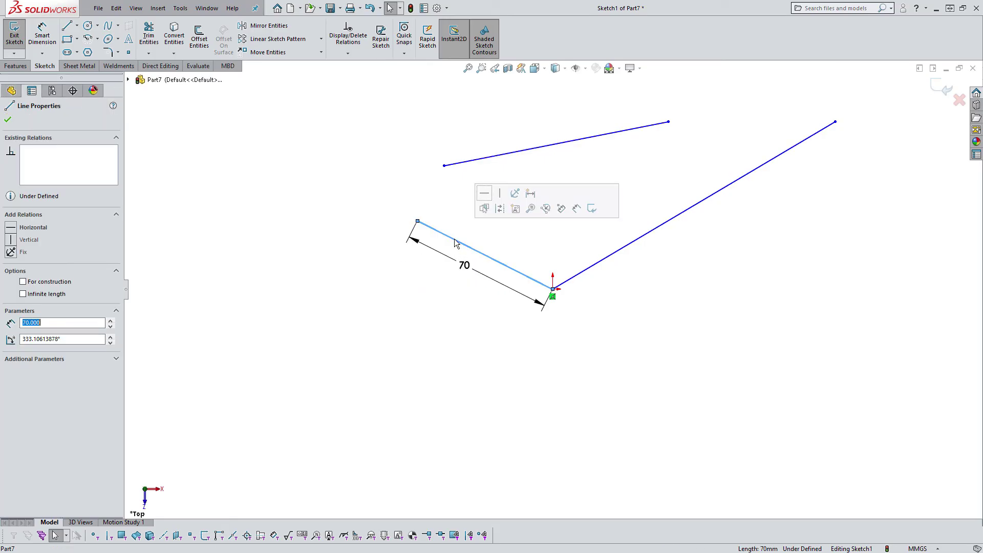
pyautogui.click(484, 194)
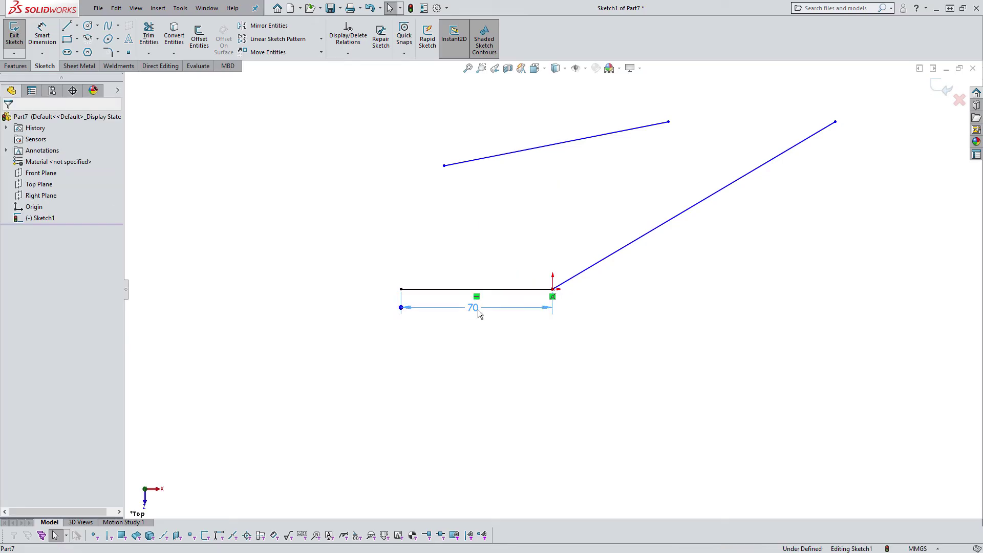
pyautogui.moveTo(464, 307); pyautogui.dragTo(490, 330)
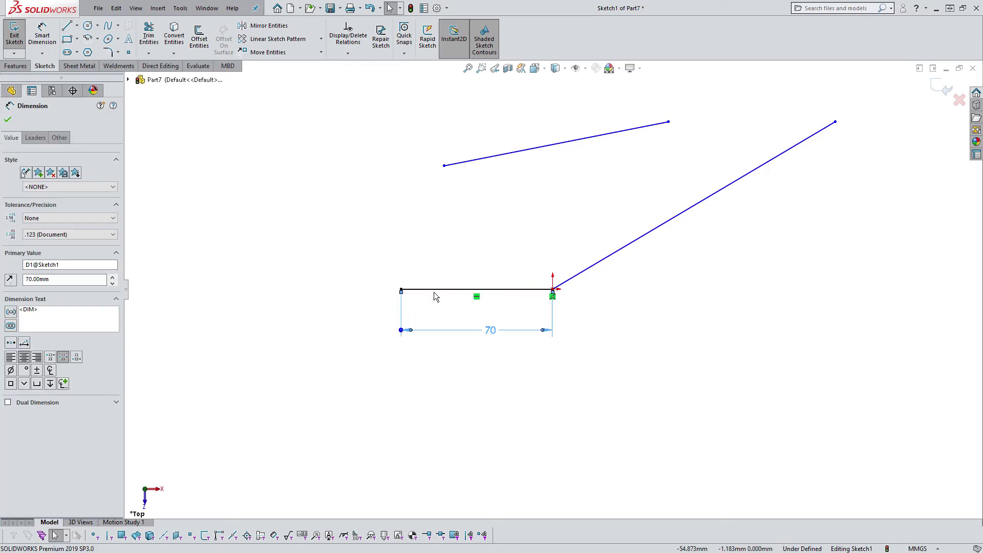
pyautogui.click(409, 299)
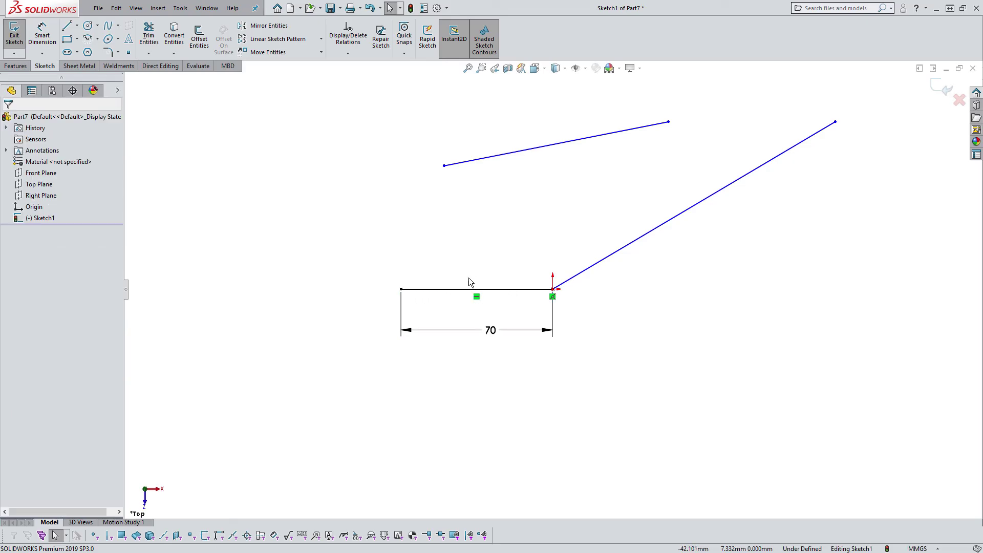
pyautogui.moveTo(835, 122)
pyautogui.mouseDown()
pyautogui.moveTo(642, 234)
pyautogui.moveTo(584, 175)
pyautogui.moveTo(607, 194)
pyautogui.mouseUp()
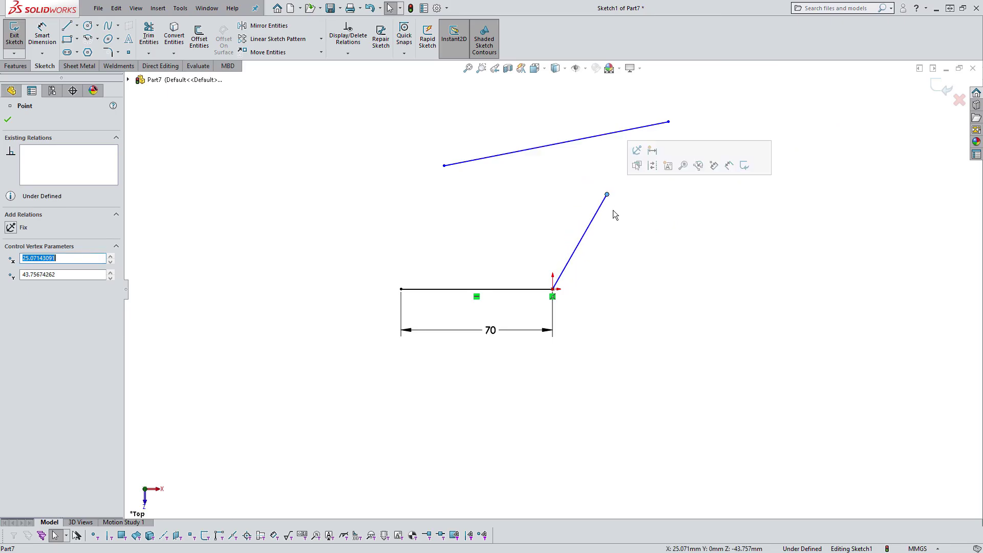
# Delete the stray top line and drag the sloped origin line's end further up-right
pyautogui.click(675, 202)
pyautogui.moveTo(658, 159); pyautogui.dragTo(588, 113)
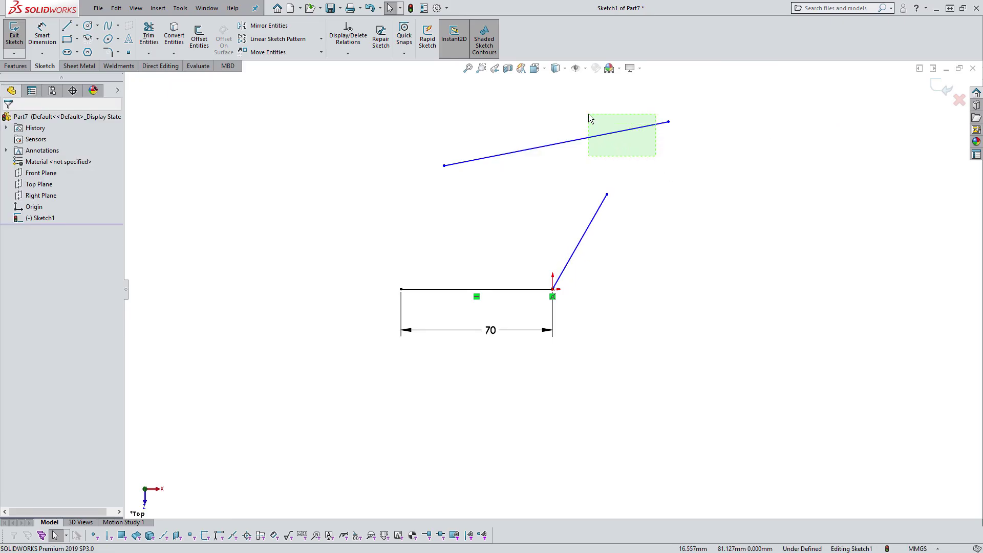
pyautogui.press('Delete')
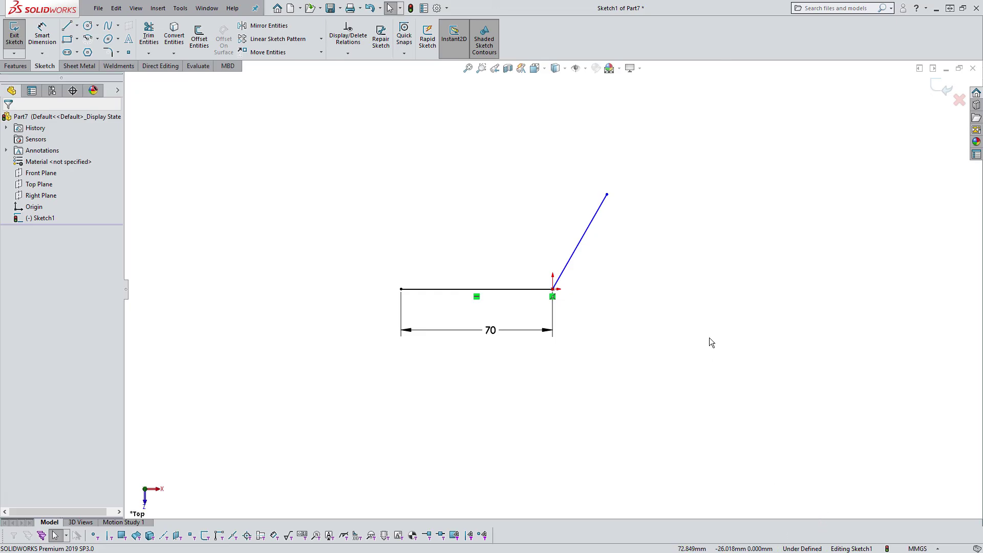
pyautogui.moveTo(607, 194)
pyautogui.mouseDown()
pyautogui.moveTo(696, 171)
pyautogui.moveTo(730, 243)
pyautogui.moveTo(707, 186)
pyautogui.mouseUp()
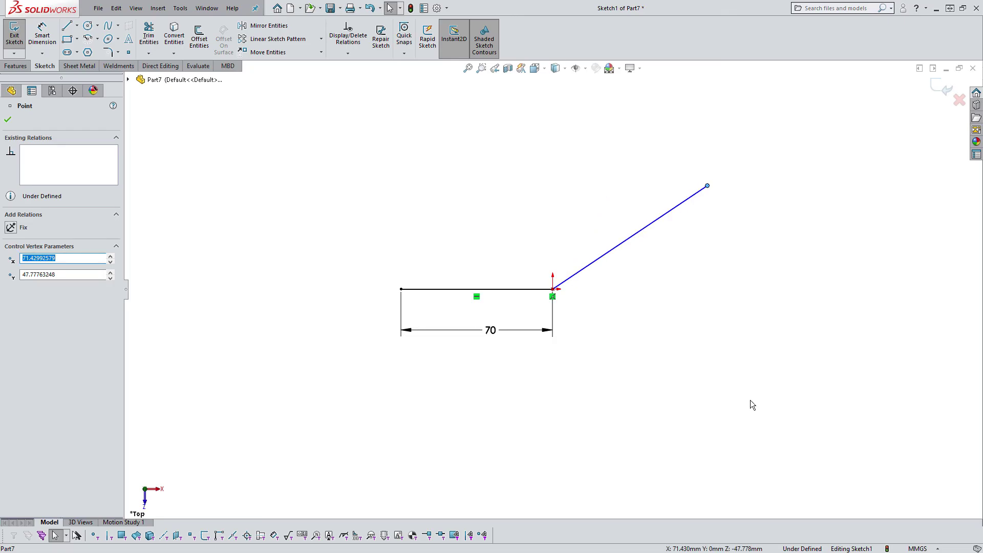
pyautogui.press('Escape')
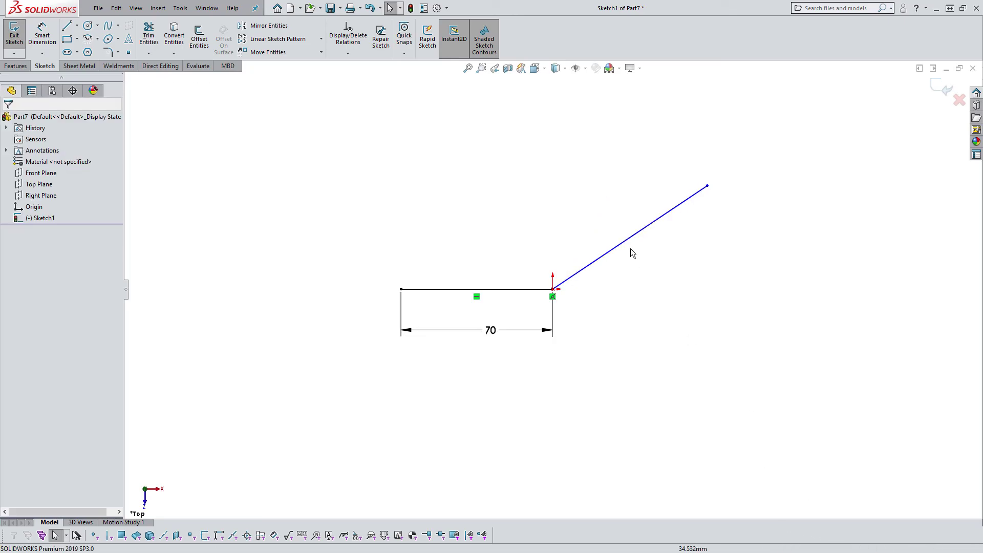
# Dimension the sloped line's length to 85 mm
pyautogui.click(644, 227)
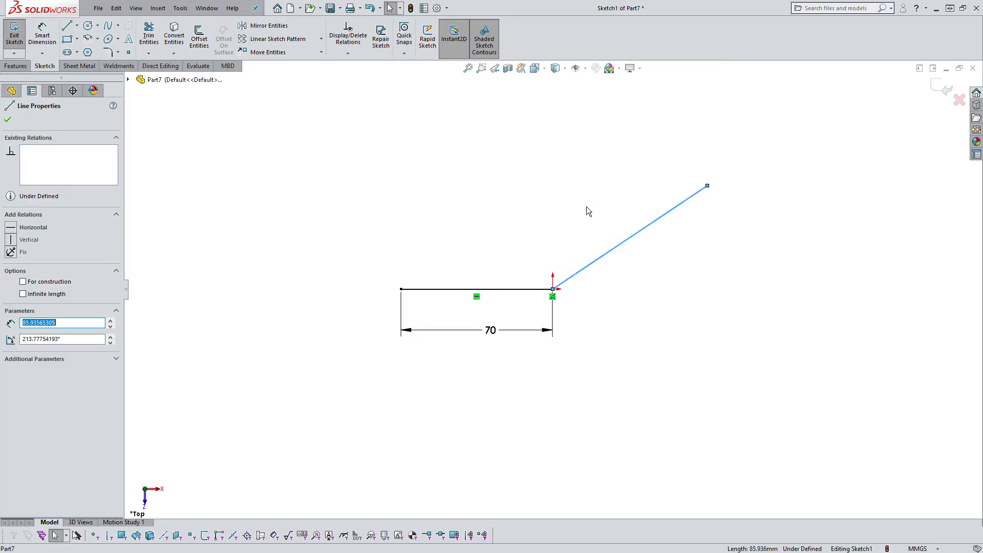
pyautogui.click(336, 207)
pyautogui.click(42, 36)
pyautogui.click(637, 240)
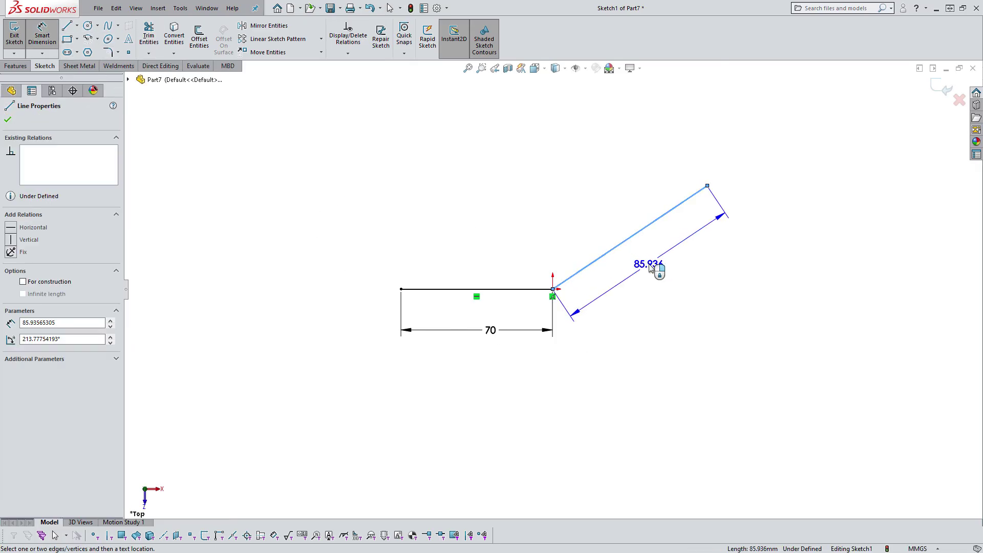
pyautogui.click(650, 263)
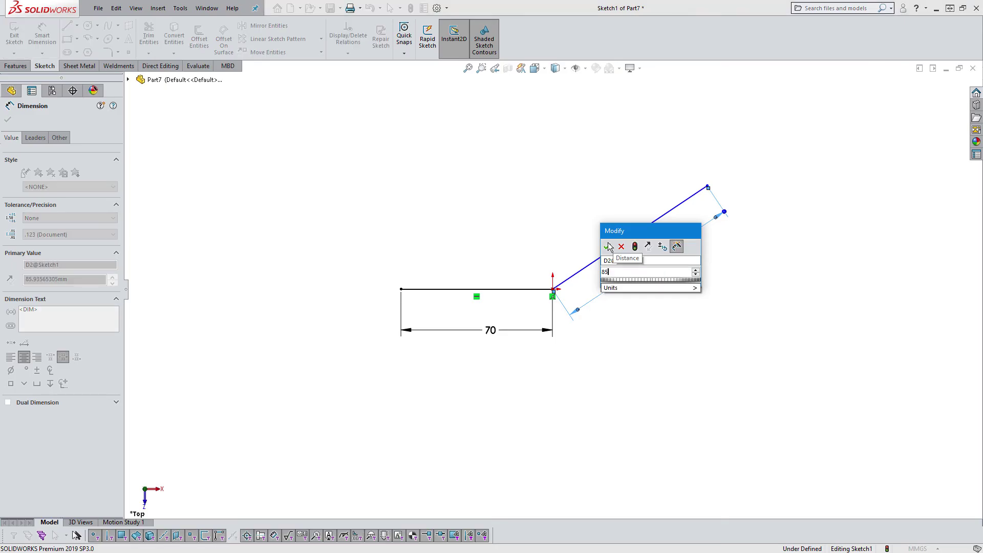
pyautogui.write('85')
pyautogui.press('Return')
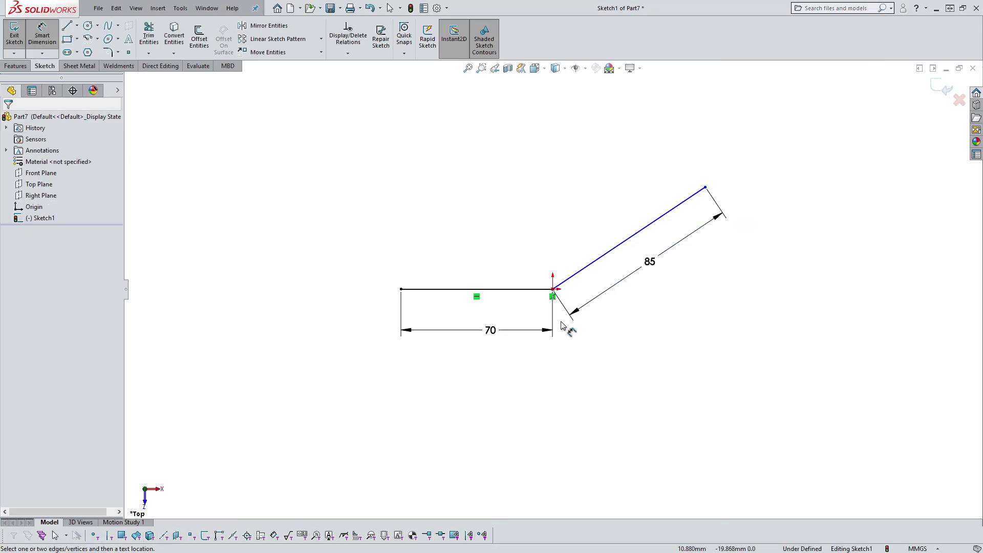
# Set the angle between the sloped and horizontal lines to 145°
pyautogui.click(594, 277)
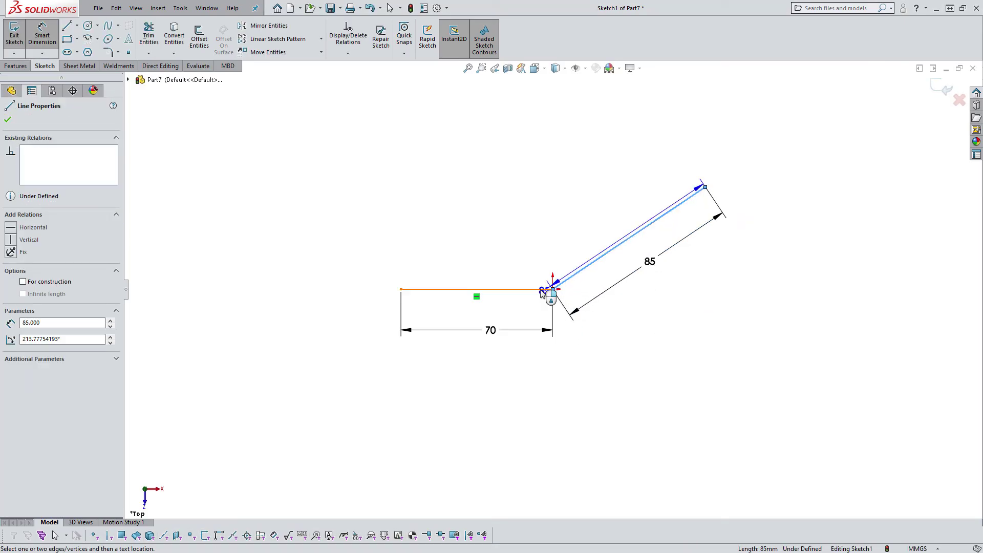
pyautogui.click(544, 289)
pyautogui.click(530, 245)
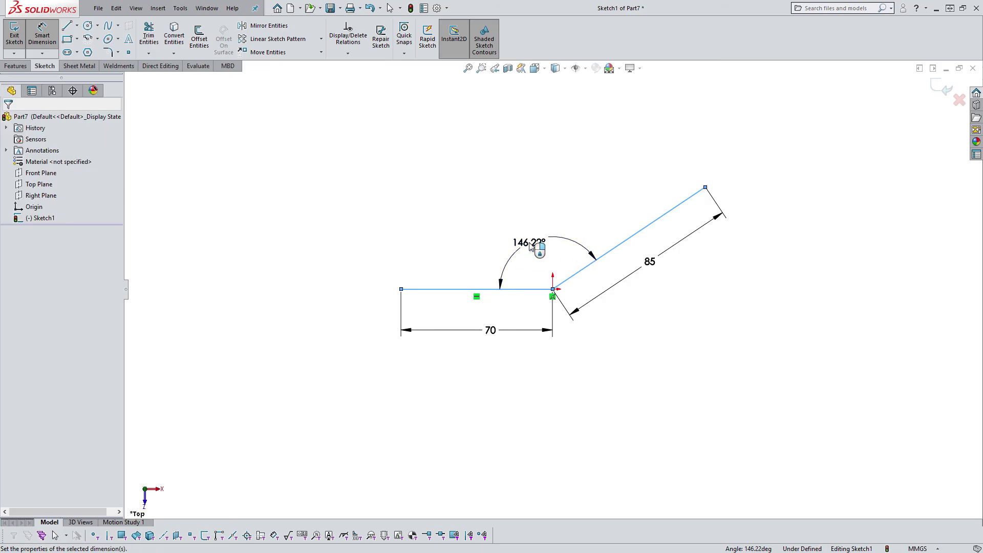
pyautogui.click(530, 245)
pyautogui.write('145')
pyautogui.click(485, 229)
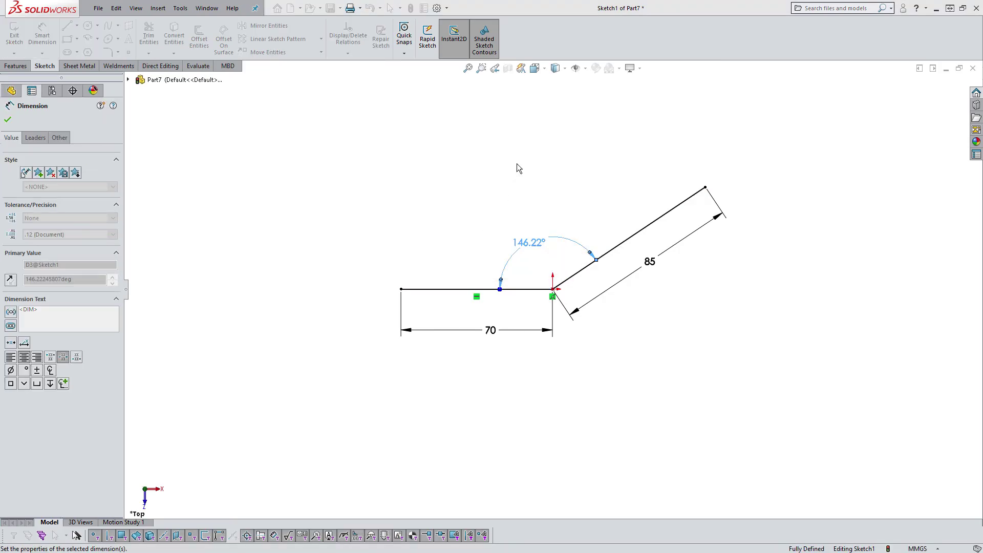
pyautogui.press('Escape')
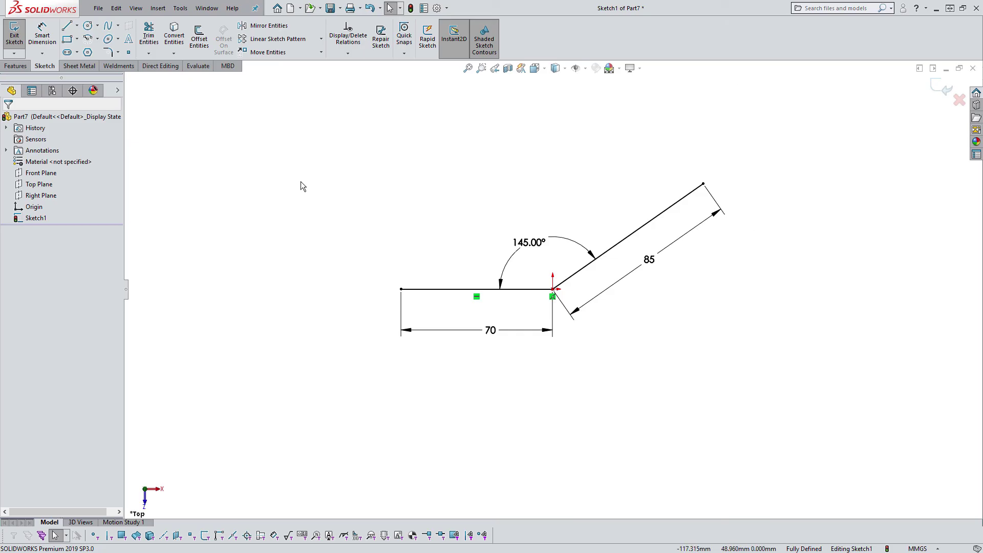
# Draw a closed four-sided outline from the 70 mm line's left end and level its top edge
pyautogui.click(69, 28)
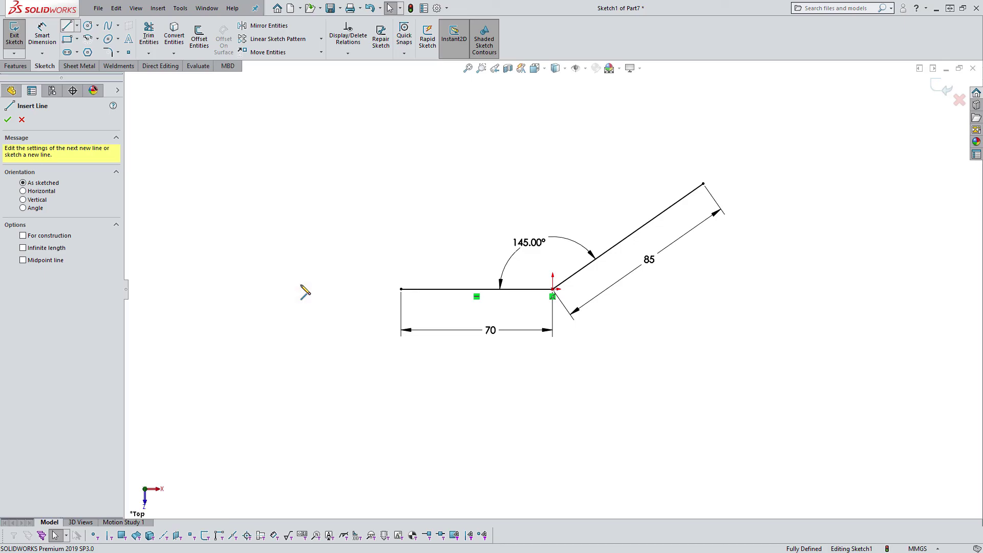
pyautogui.click(401, 289)
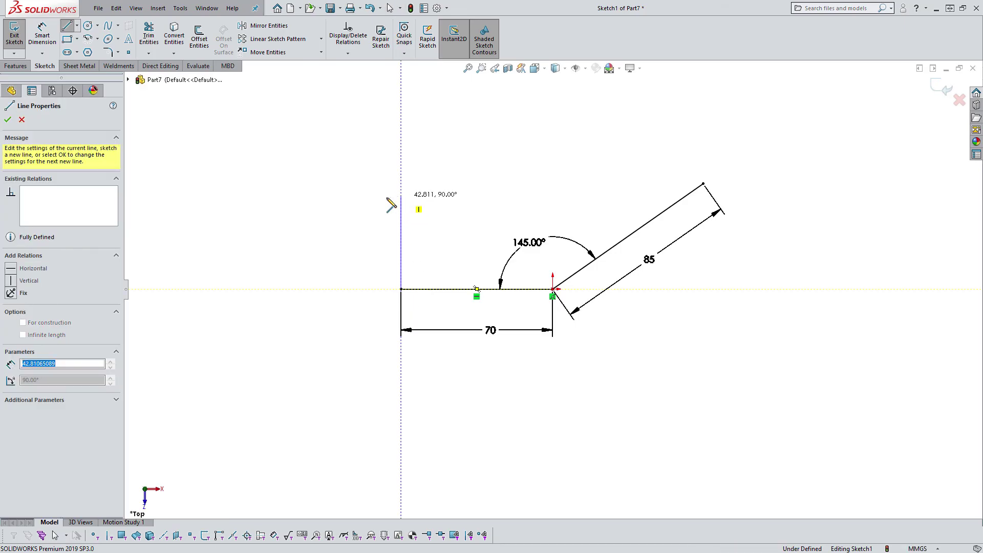
pyautogui.click(401, 196)
pyautogui.click(225, 218)
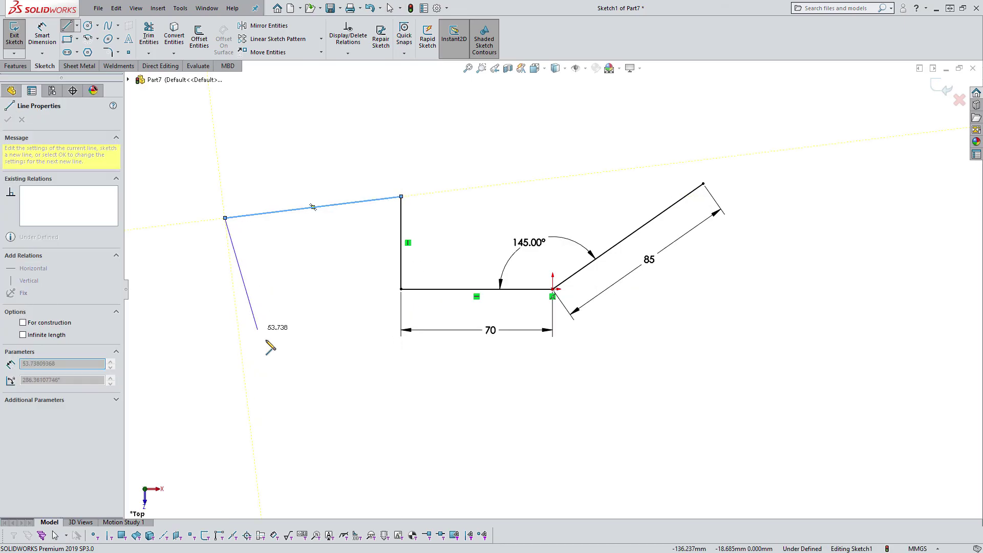
pyautogui.click(265, 340)
pyautogui.click(401, 289)
pyautogui.press('Escape')
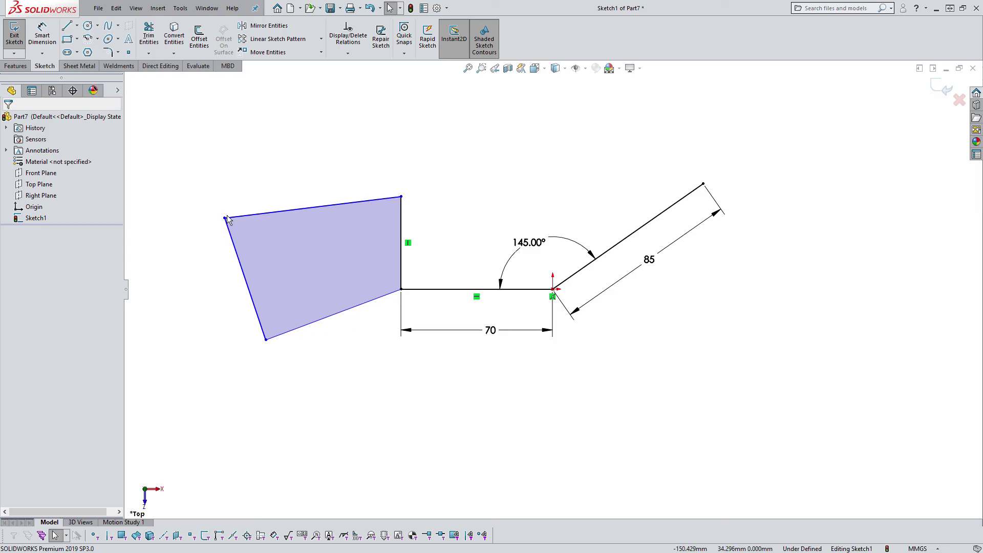
pyautogui.moveTo(226, 218); pyautogui.dragTo(223, 196)
pyautogui.press('Escape')
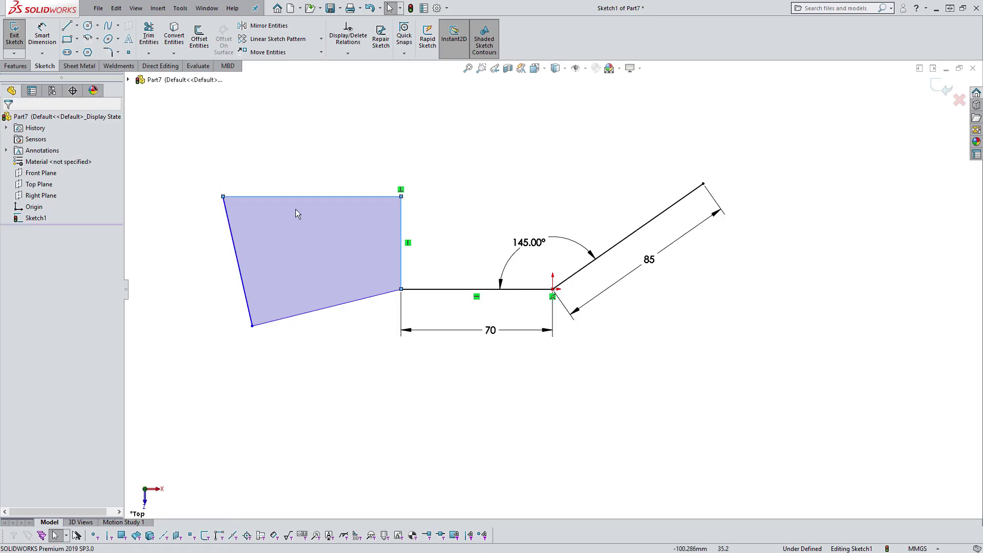
# Make the left edge perpendicular to both the top and bottom edges
pyautogui.click(227, 214)
pyautogui.keyDown('ctrl'); pyautogui.click(297, 196); pyautogui.keyUp('ctrl')
pyautogui.click(305, 161)
pyautogui.press('Escape')
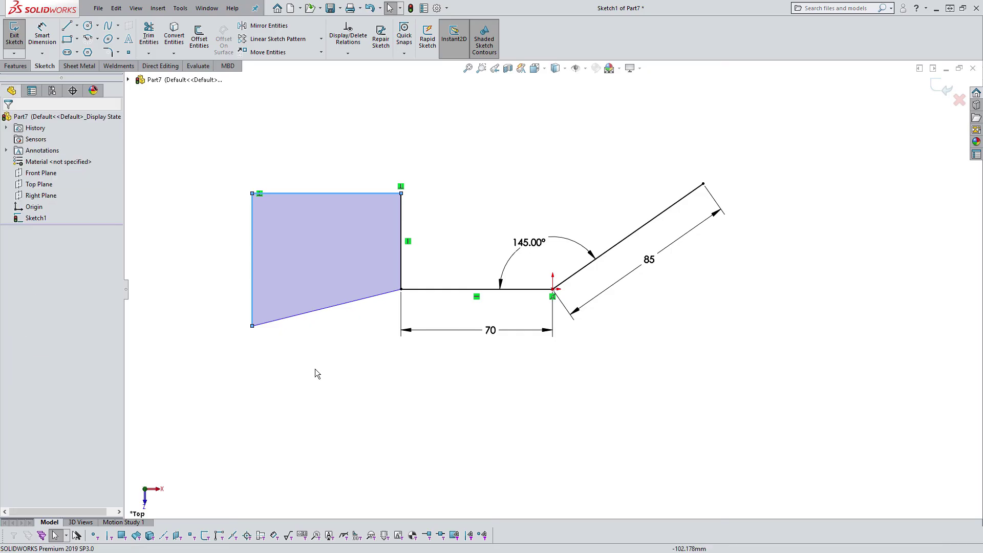
pyautogui.click(269, 322)
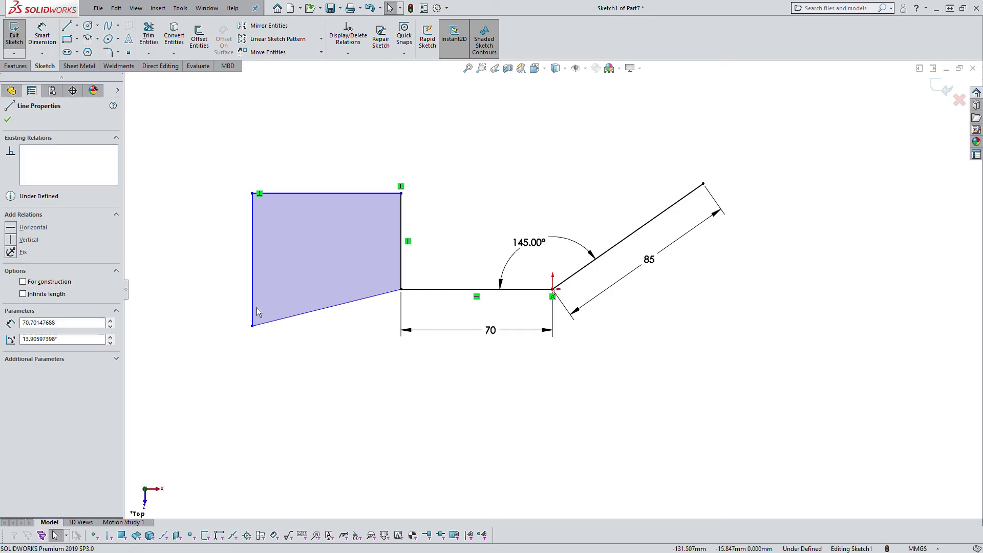
pyautogui.keyDown('ctrl'); pyautogui.click(253, 256); pyautogui.keyUp('ctrl')
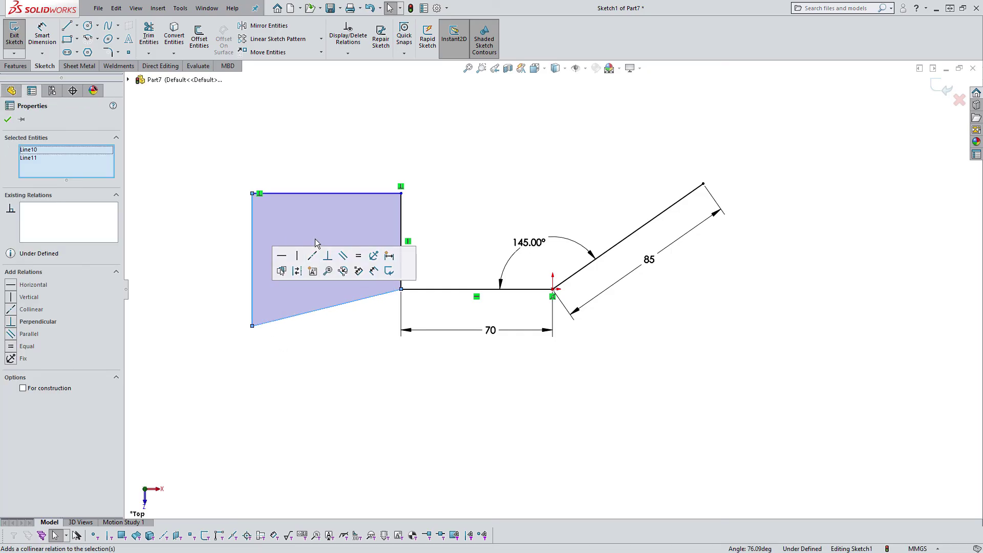
pyautogui.click(321, 258)
pyautogui.click(330, 388)
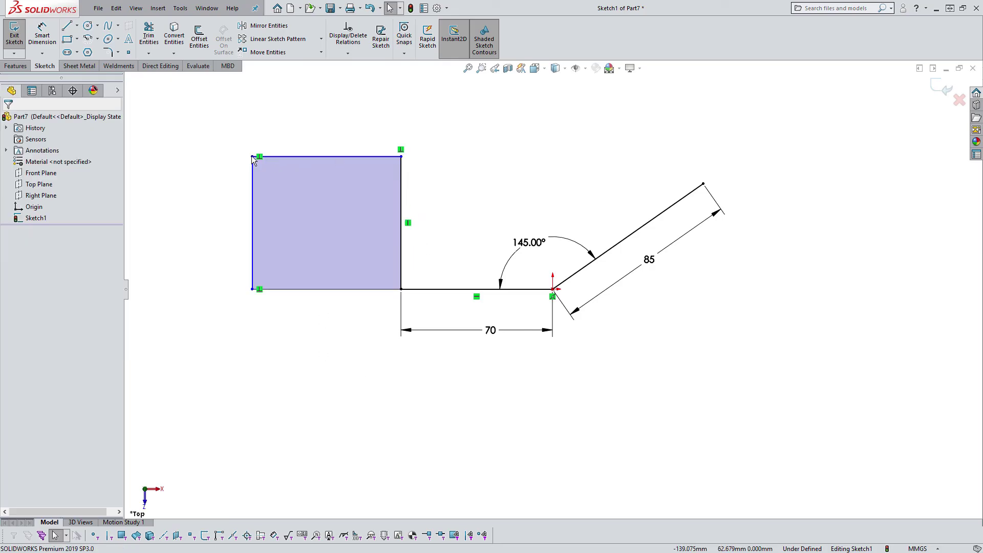
# Enlarge the rectangle, remove the right edge's Vertical relation, and tilt it by its corner
pyautogui.moveTo(252, 157); pyautogui.dragTo(217, 143)
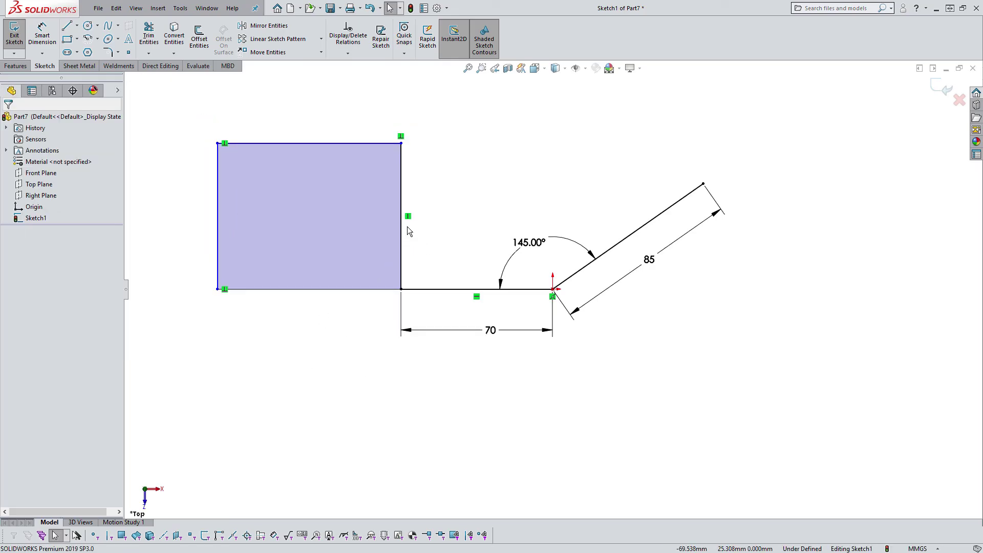
pyautogui.click(409, 216)
pyautogui.press('Delete')
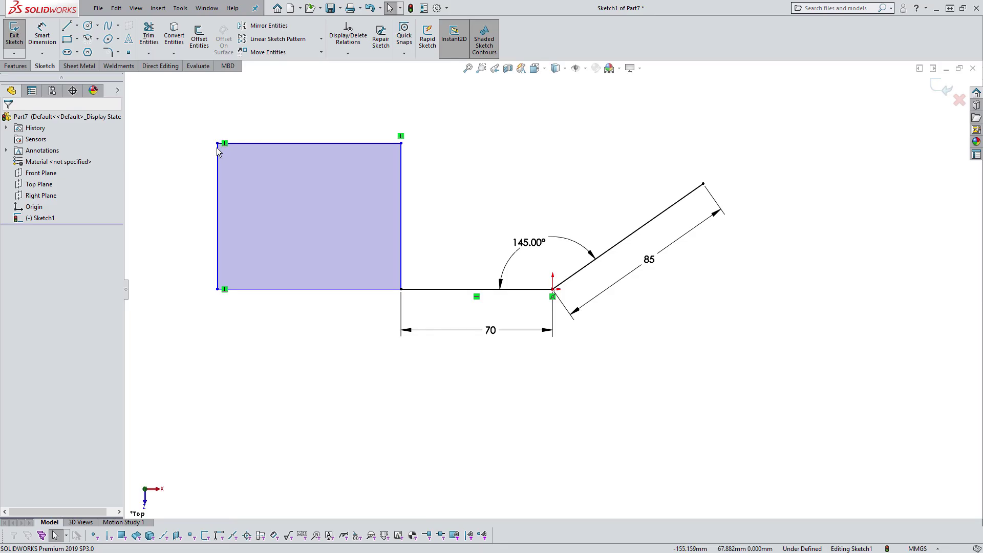
pyautogui.moveTo(220, 141)
pyautogui.mouseDown()
pyautogui.moveTo(189, 119)
pyautogui.moveTo(193, 260)
pyautogui.moveTo(257, 442)
pyautogui.moveTo(221, 362)
pyautogui.mouseUp()
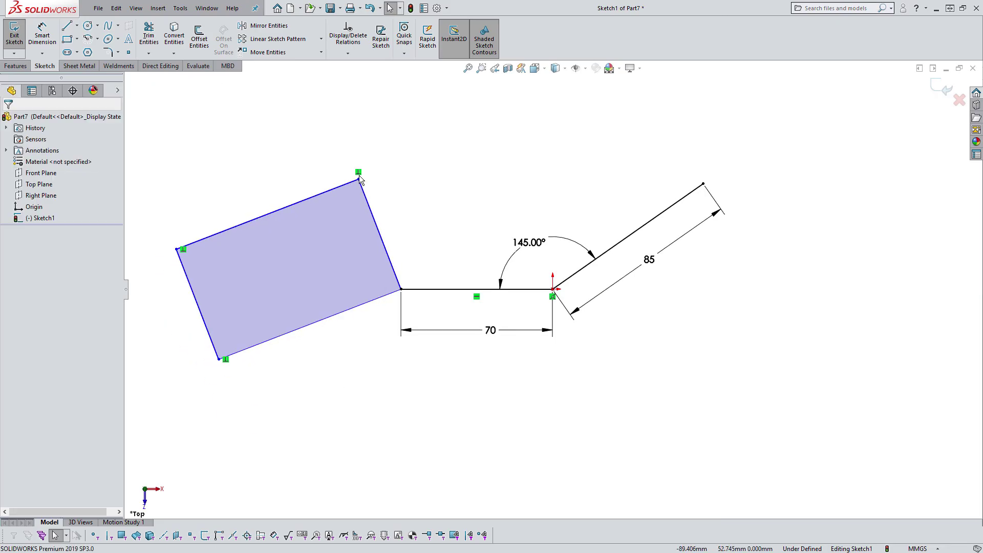
# Reshape the rectangle by its corners and rotate it more steeply about the 70 mm line's end
pyautogui.click(359, 173)
pyautogui.click(409, 207)
pyautogui.moveTo(176, 249); pyautogui.dragTo(176, 210)
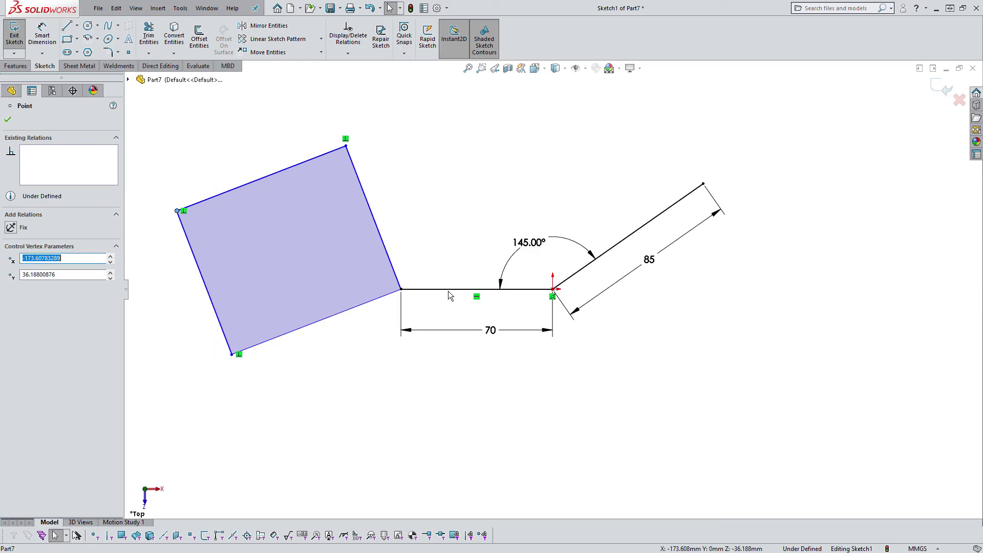
pyautogui.click(494, 338)
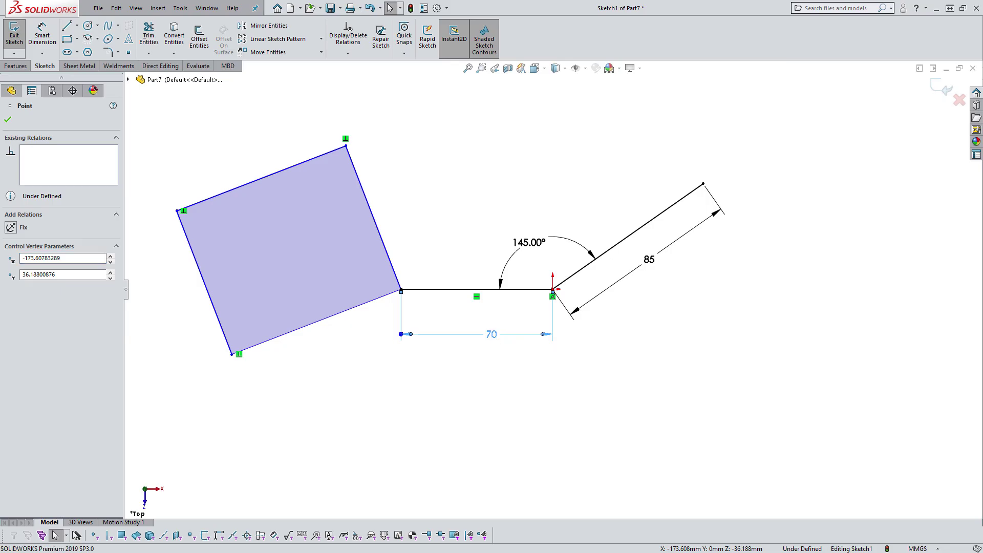
pyautogui.click(456, 411)
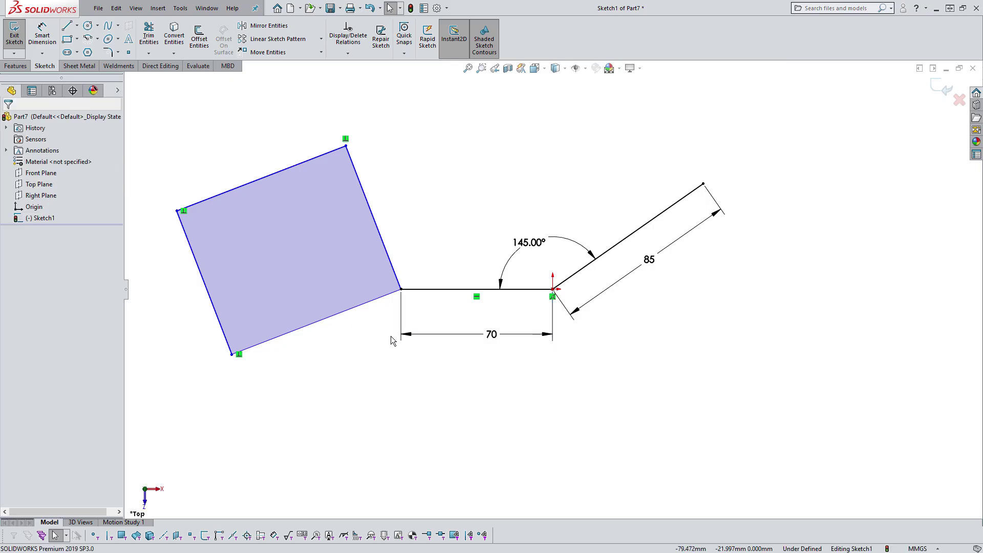
pyautogui.moveTo(347, 148); pyautogui.dragTo(338, 164)
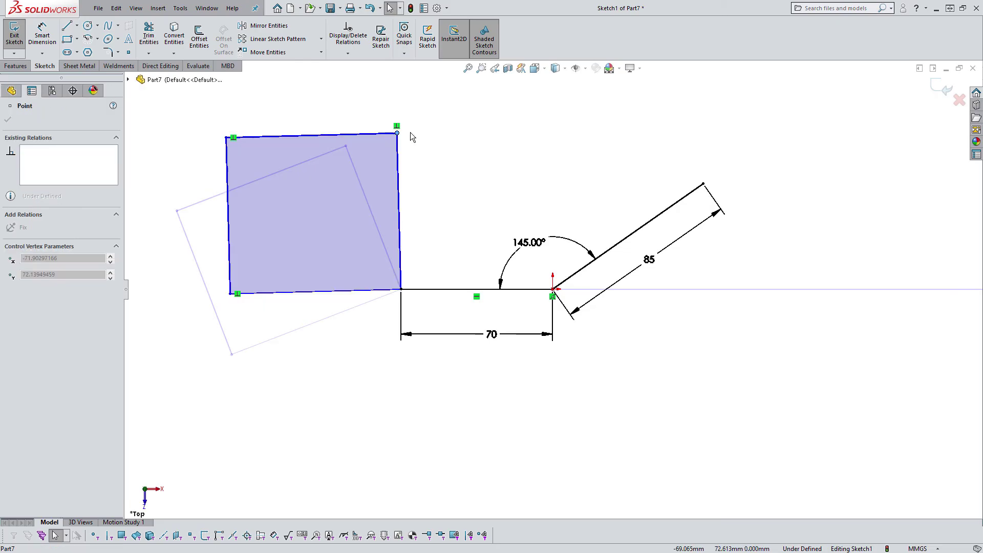
pyautogui.click(186, 218)
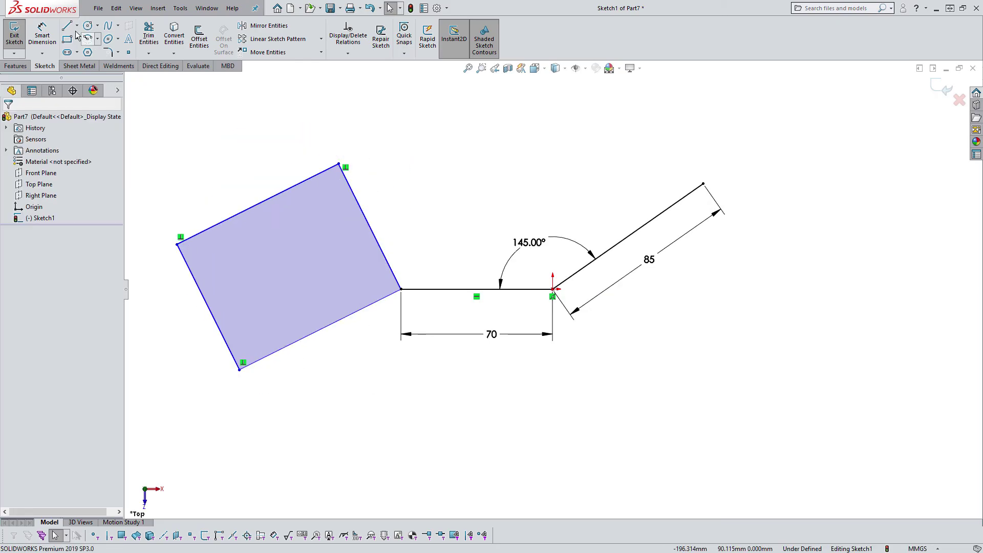
# Dimension the rectangle's right edge to 50 mm and top edge to 80 mm
pyautogui.click(366, 219)
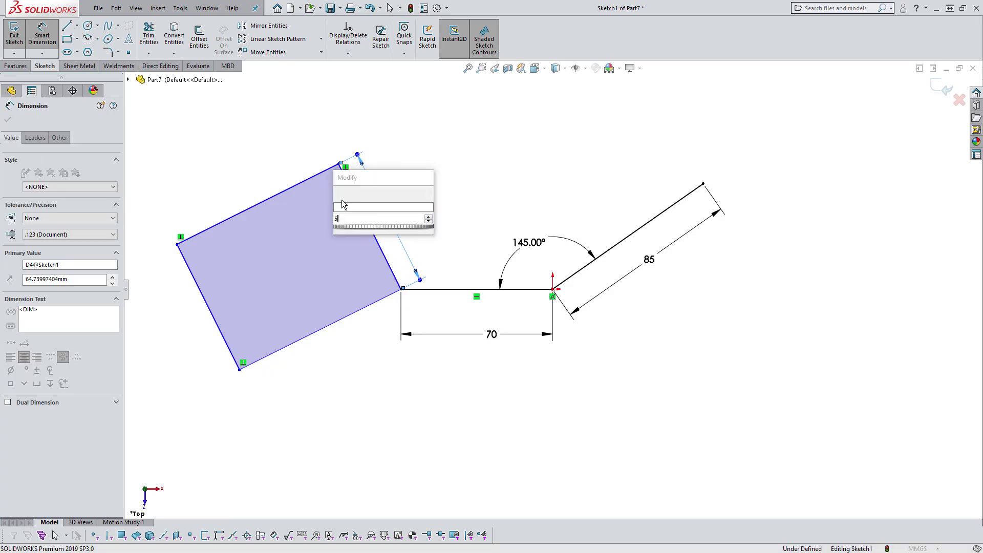
pyautogui.write('50')
pyautogui.press('Return')
pyautogui.click(292, 220)
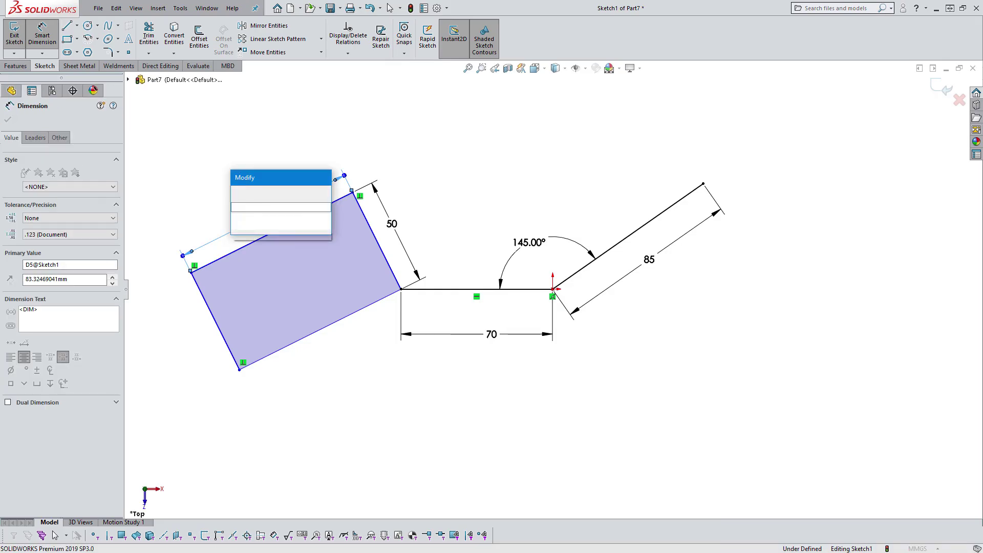
pyautogui.write('80')
pyautogui.press('Return')
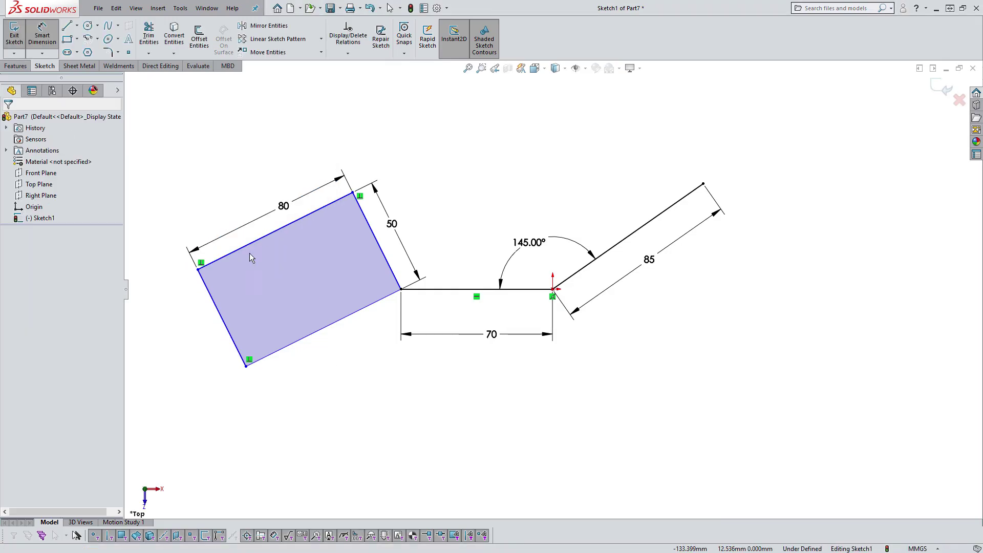
pyautogui.press('Escape')
# Tilt the rectangle down-left and select its right edge and the 70 mm line for an angle
pyautogui.moveTo(200, 271); pyautogui.dragTo(275, 188)
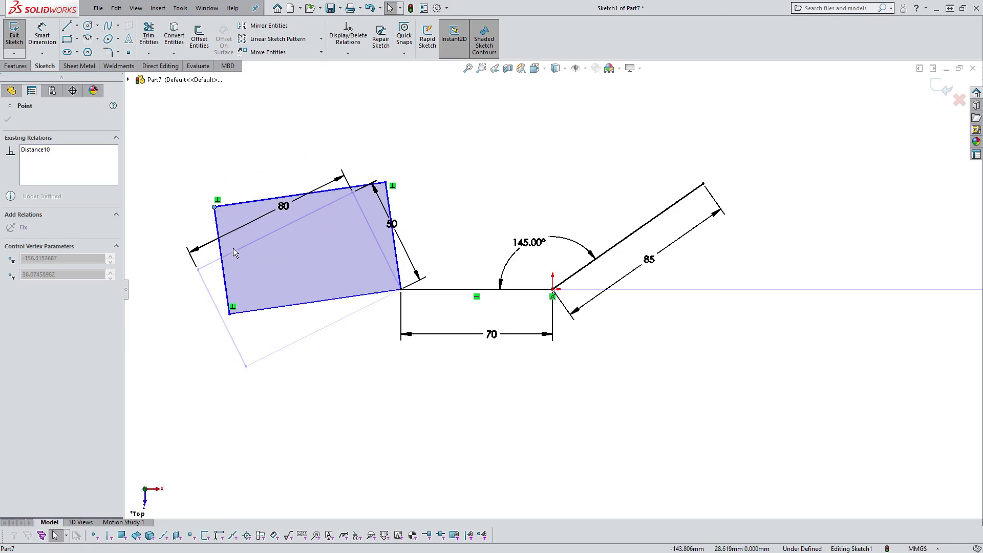
pyautogui.moveTo(275, 187)
pyautogui.mouseDown()
pyautogui.moveTo(457, 325)
pyautogui.moveTo(439, 281)
pyautogui.mouseUp()
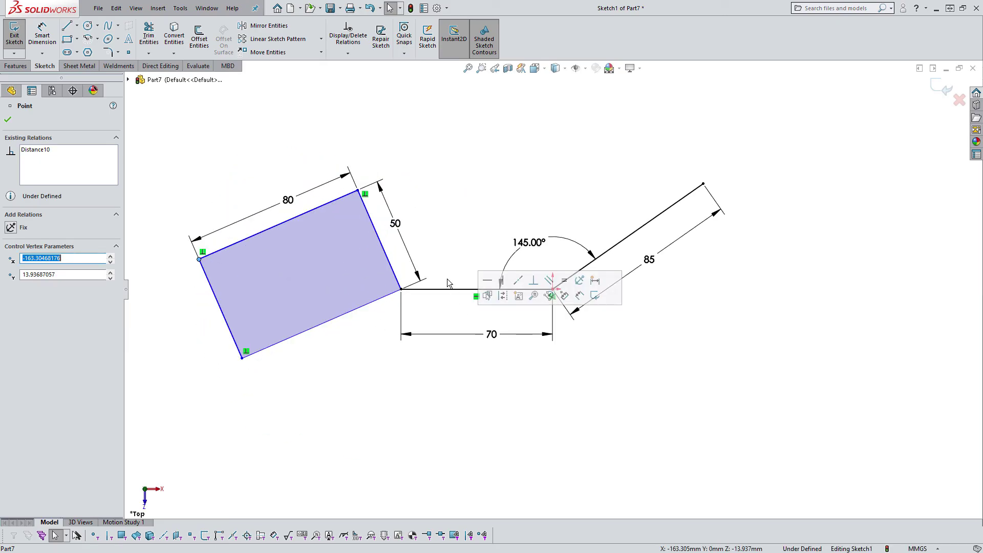
pyautogui.click(163, 157)
pyautogui.click(42, 35)
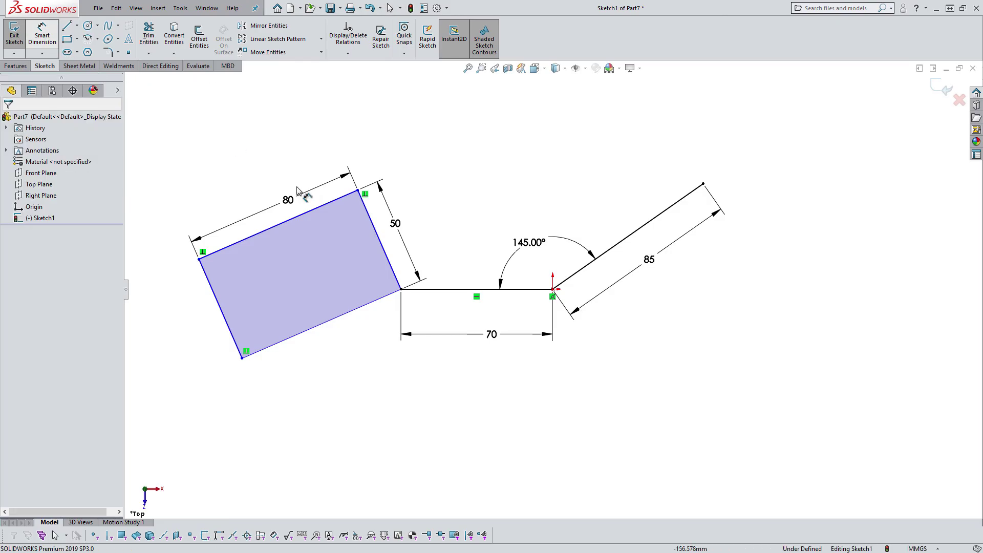
pyautogui.click(373, 227)
pyautogui.click(450, 290)
# Set the rectangle-to-line angle to 110° and move its label above the 70 mm line
pyautogui.click(435, 238)
pyautogui.write('110')
pyautogui.press('Return')
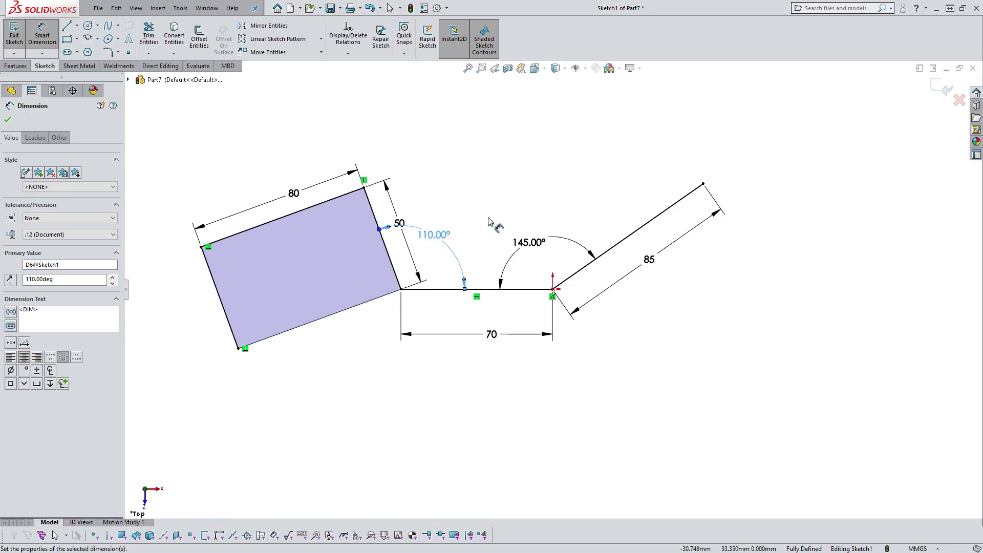
pyautogui.press('Escape')
pyautogui.press('Escape')
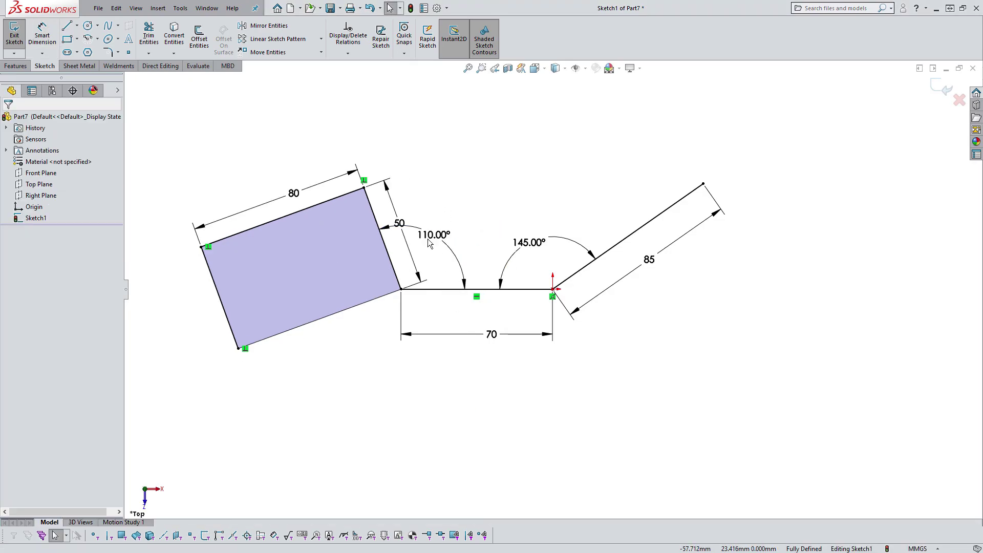
pyautogui.moveTo(429, 243); pyautogui.dragTo(378, 336)
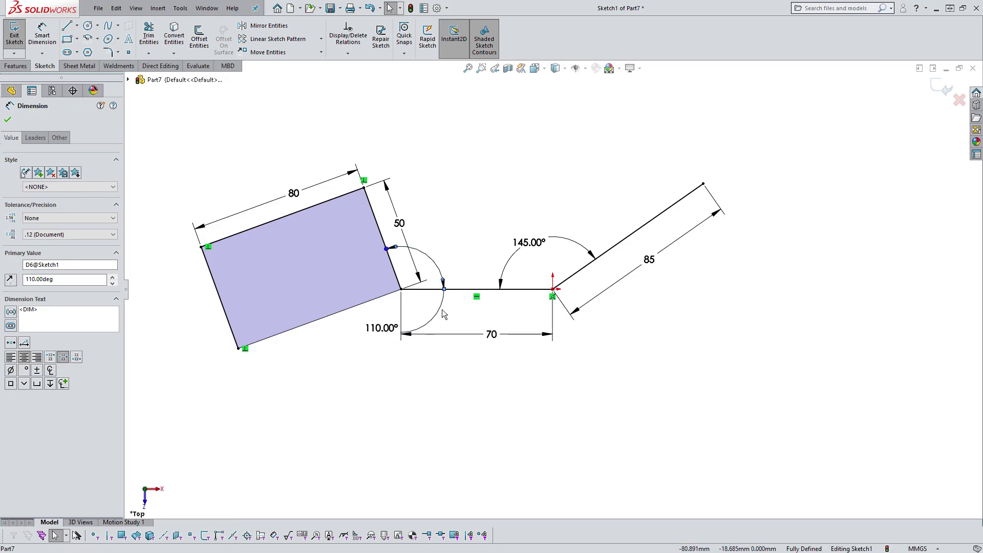
pyautogui.moveTo(381, 328); pyautogui.dragTo(430, 241)
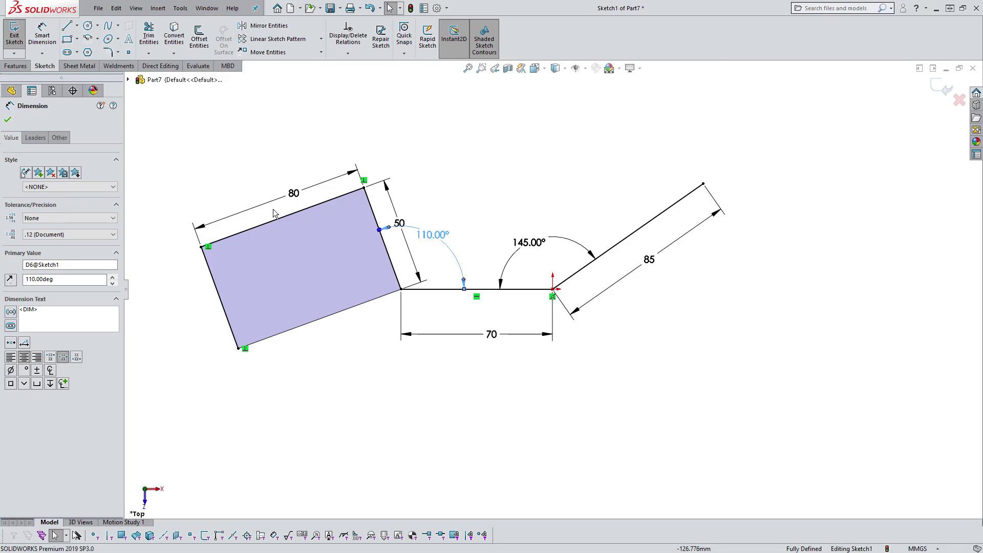
pyautogui.moveTo(429, 237); pyautogui.dragTo(435, 223)
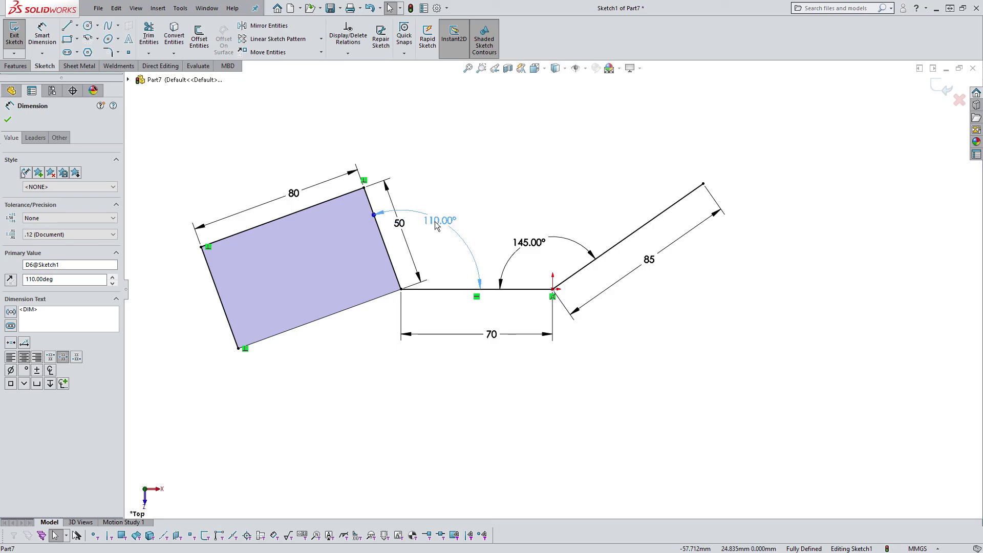